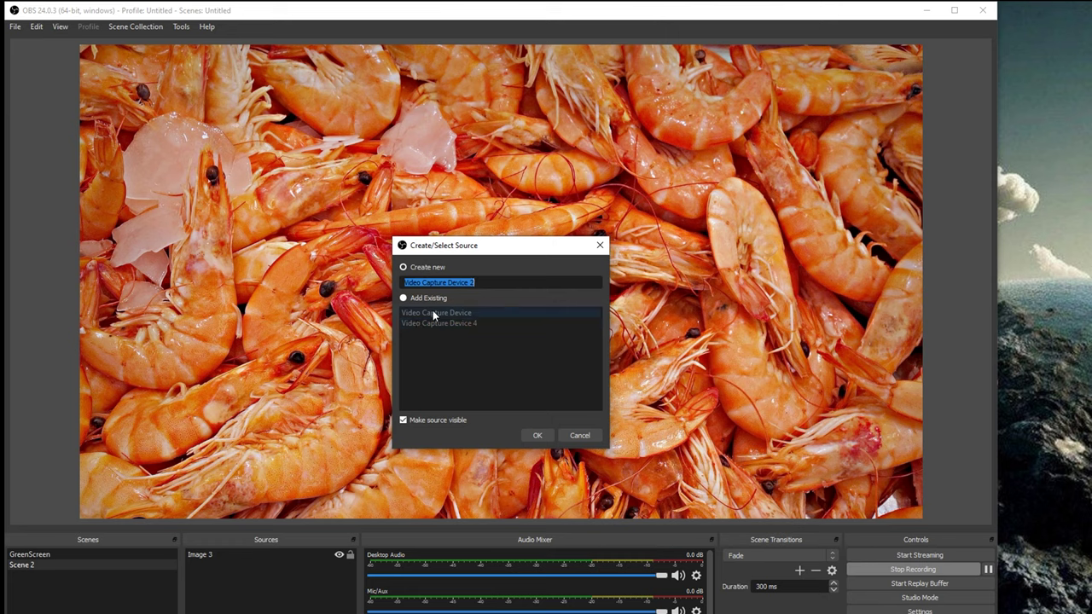
Create the webcam source named 'Left' and move it toward the right of the canvas
click(532, 436)
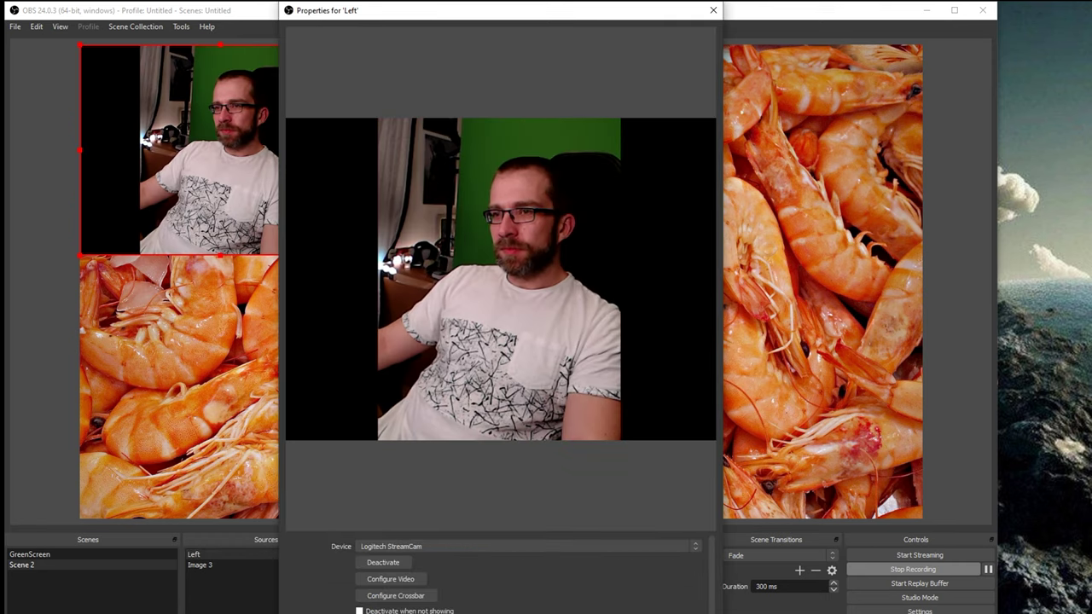
key(Return)
drag(167, 92, 733, 200)
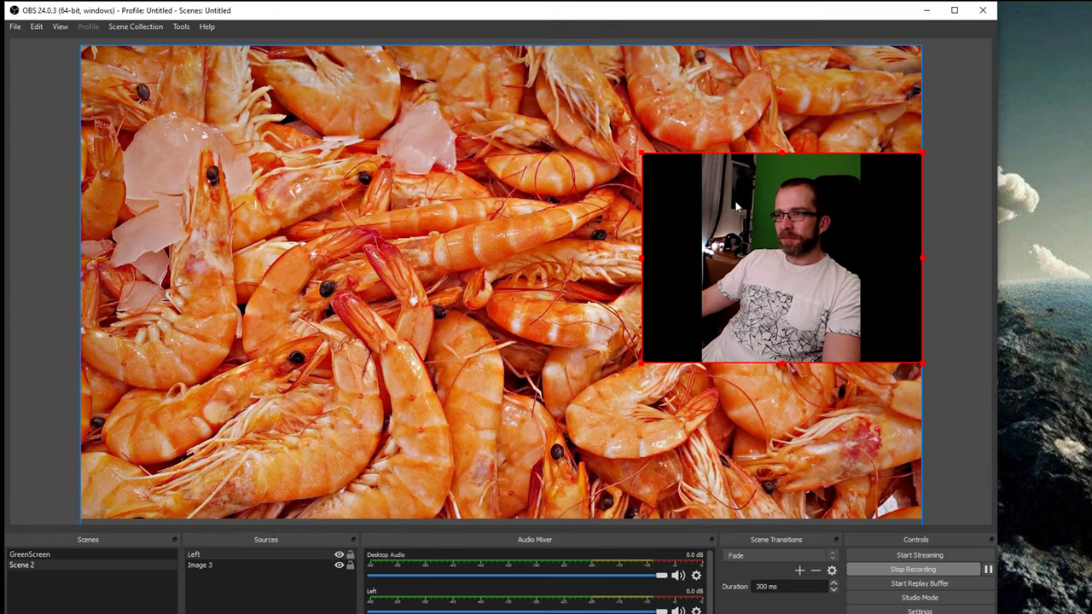
Resize 'Left' over the right side of the prawn background, then create Video Capture Device 2
drag(645, 159, 522, 53)
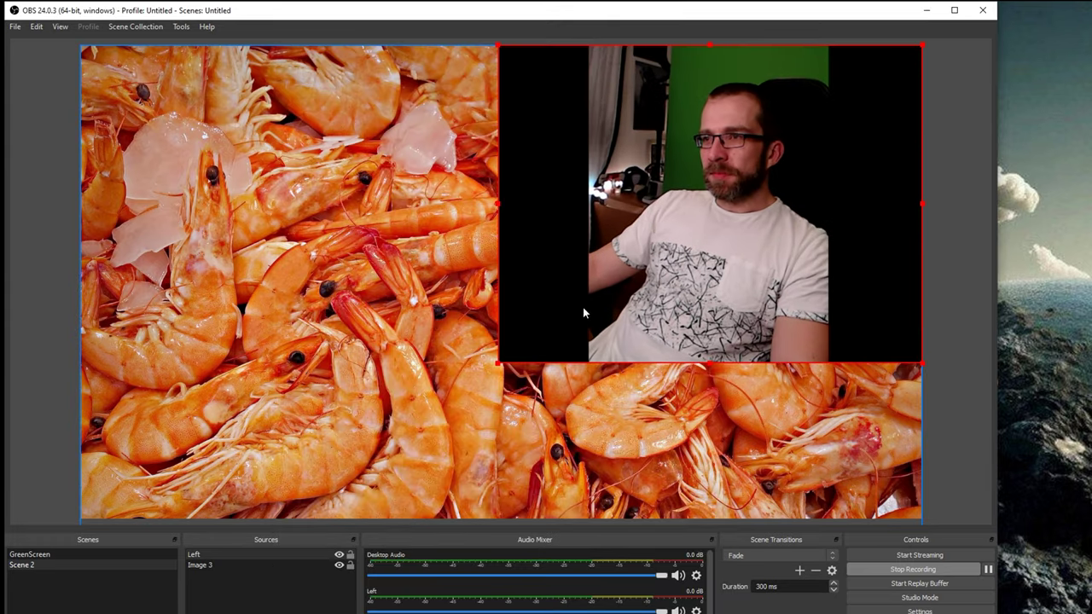
drag(499, 380, 331, 517)
mouse_move(592, 413)
mouse_down()
mouse_move(617, 434)
mouse_move(651, 417)
mouse_move(697, 419)
mouse_move(580, 421)
mouse_up()
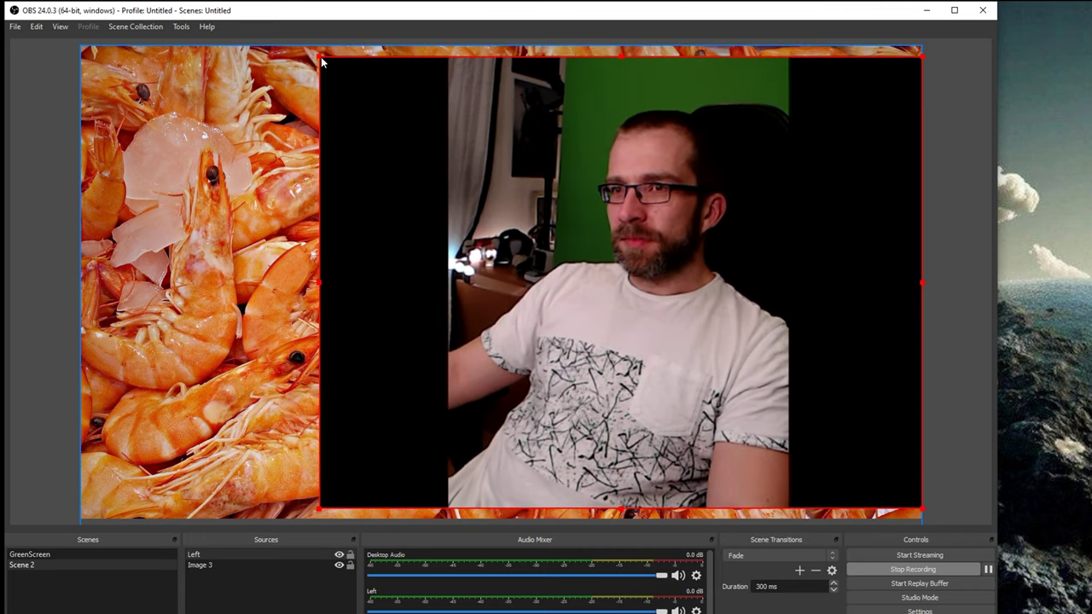
drag(322, 62, 403, 120)
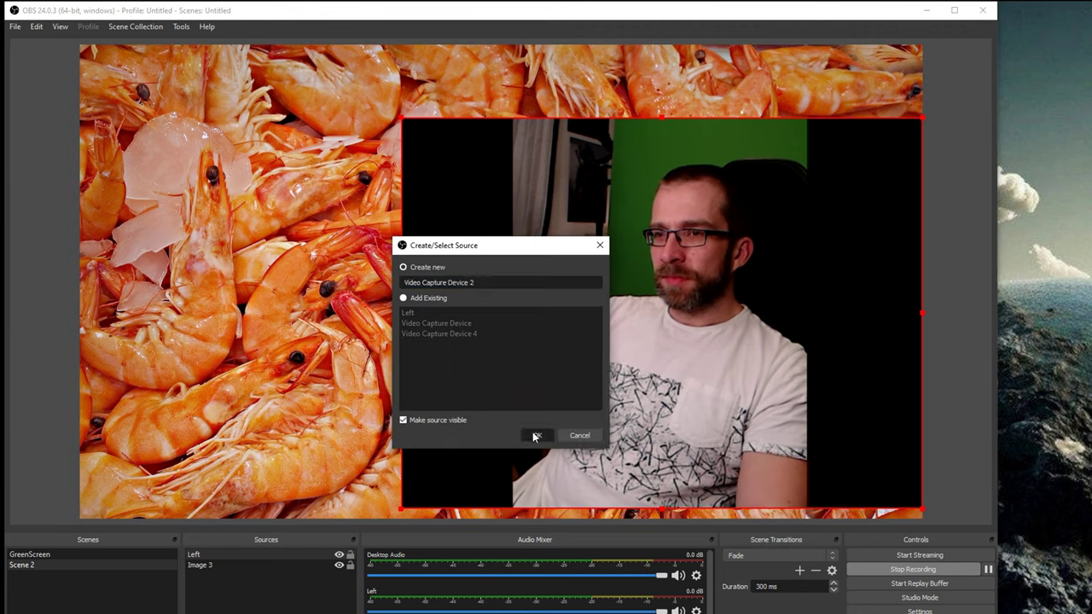
click(535, 436)
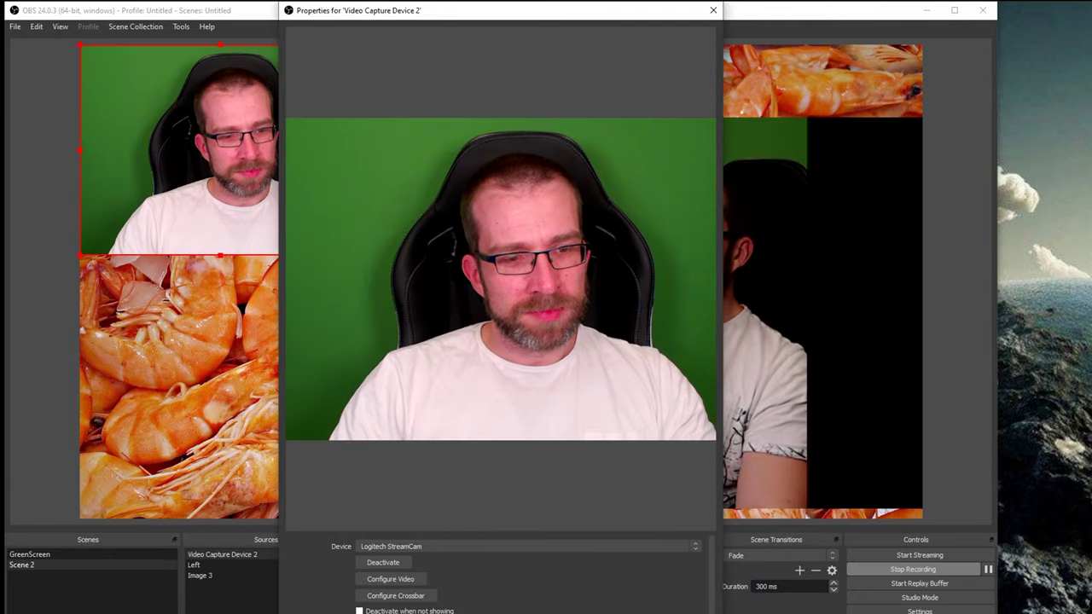
Enlarge the front green-screen camera, Video Capture Device 2, and place it across the canvas's left half
key(Return)
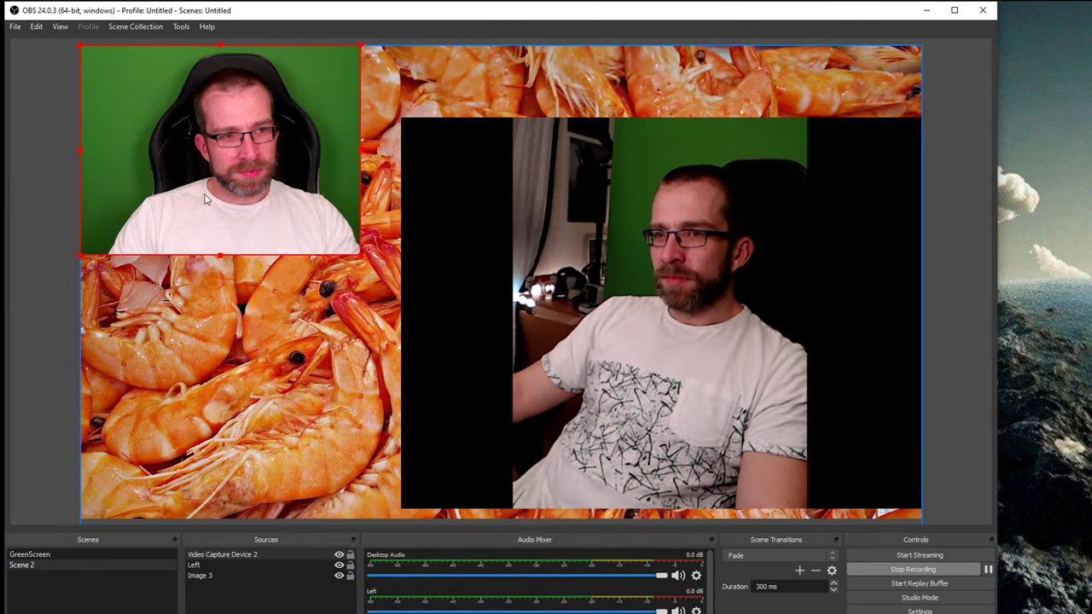
drag(232, 144, 232, 271)
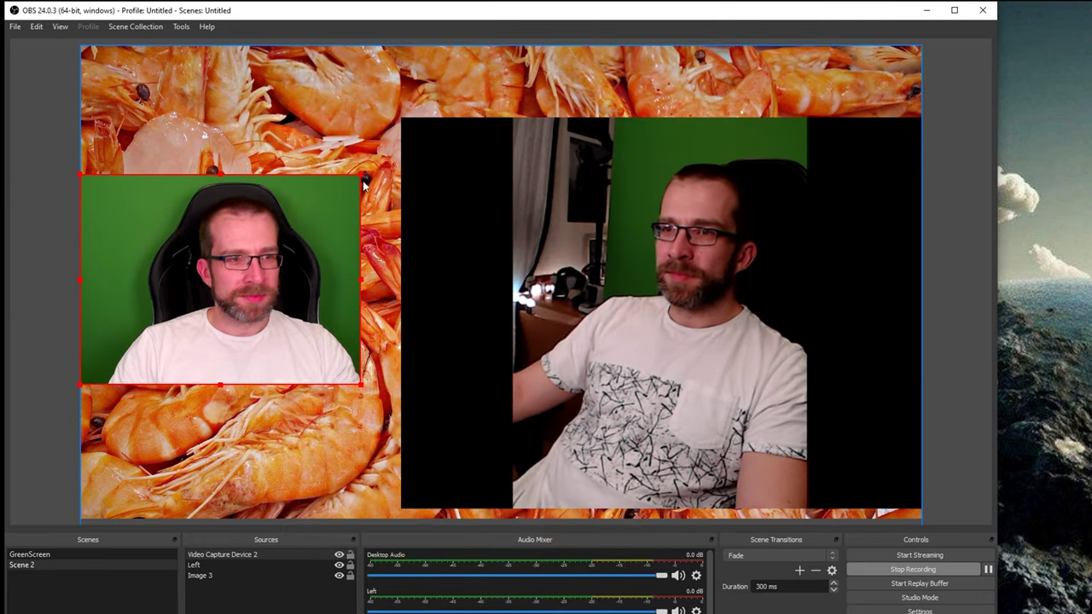
drag(363, 182, 458, 75)
drag(374, 164, 373, 216)
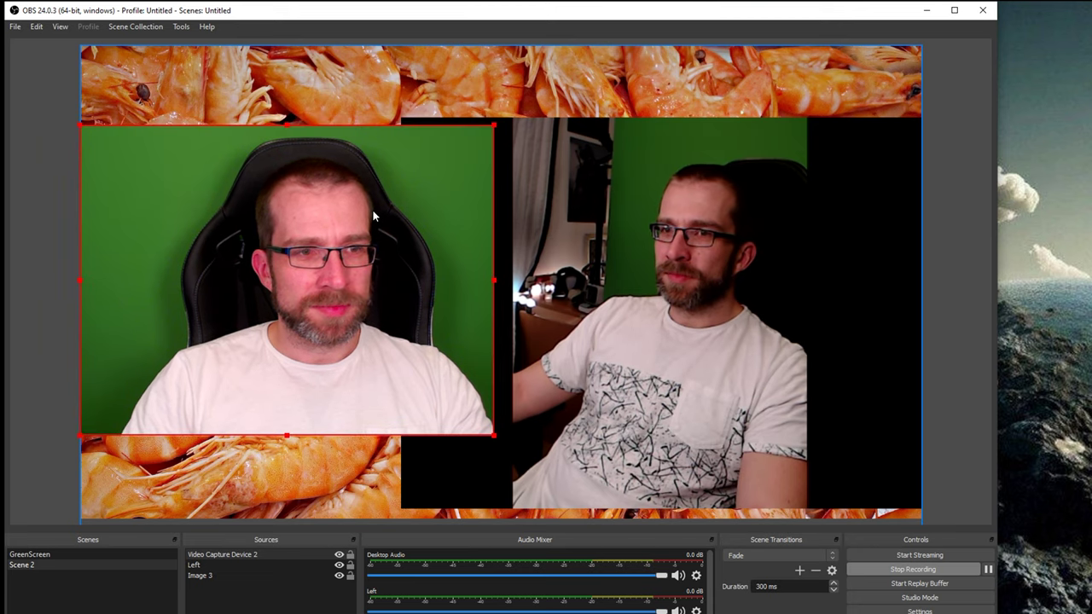
click(529, 224)
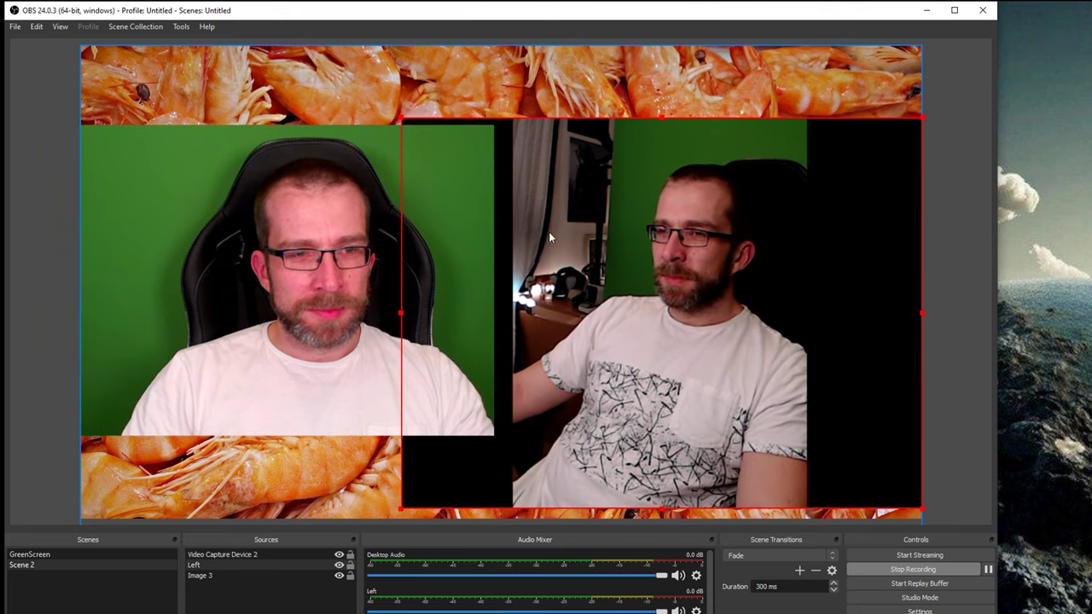
Crop 150 from the left and right of the Left camera via Edit Transform
right_click(548, 231)
mouse_move(581, 491)
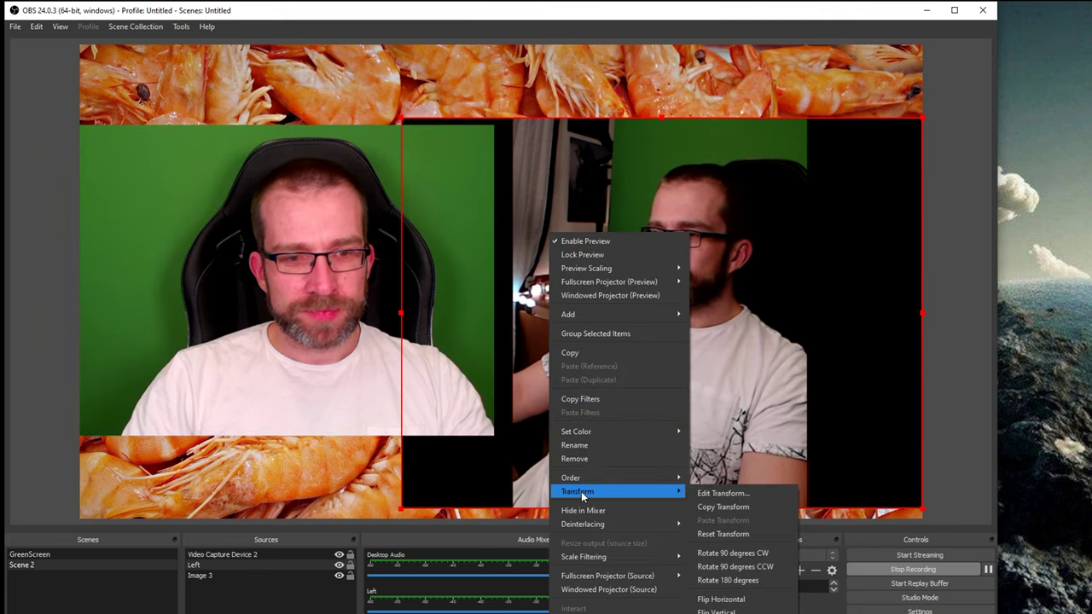
click(713, 492)
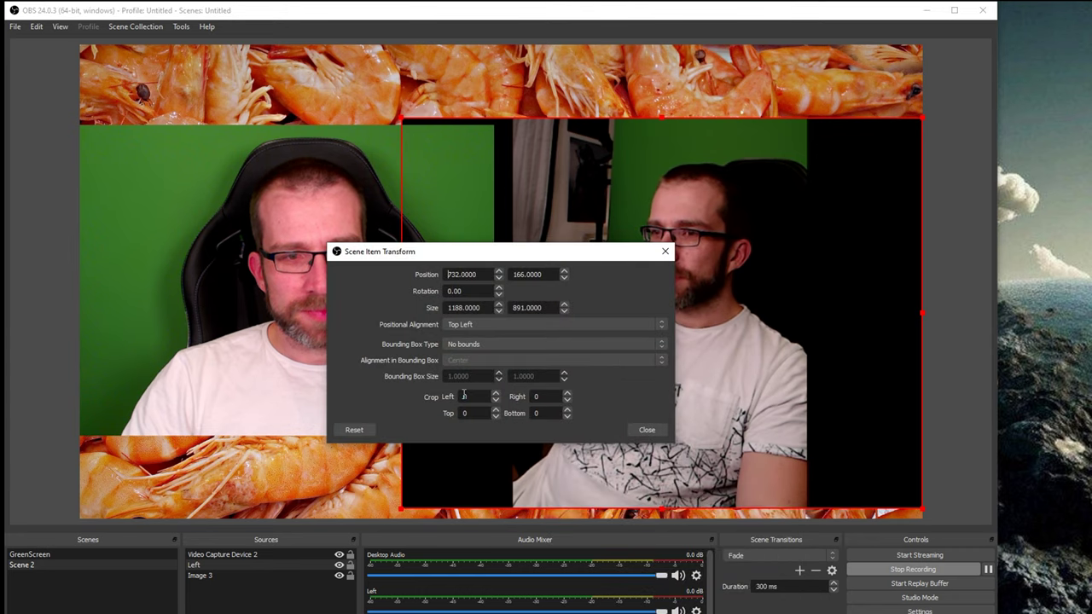
text(150)
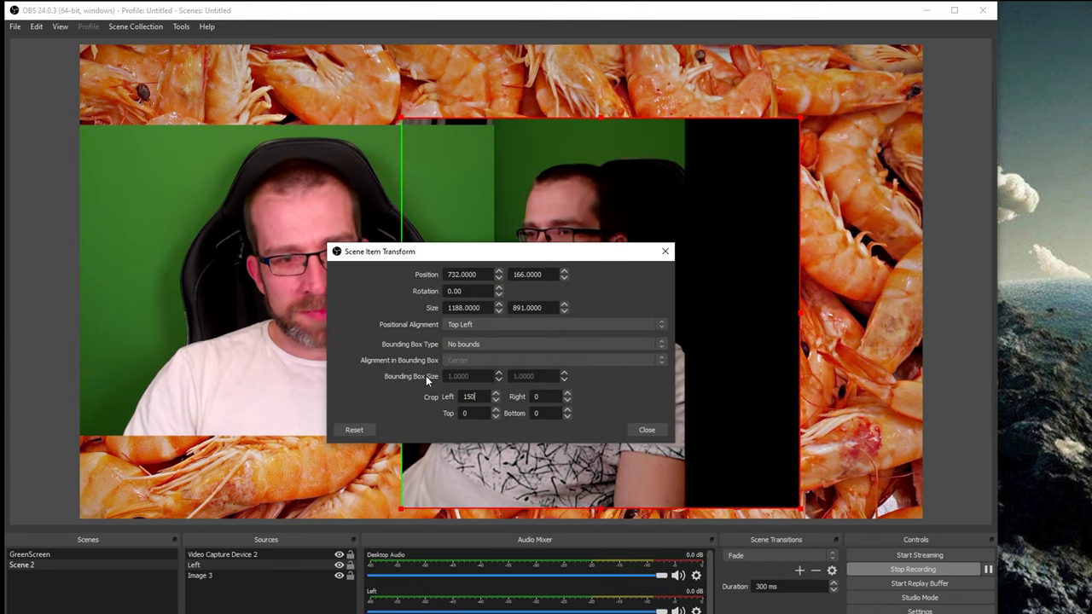
text(150)
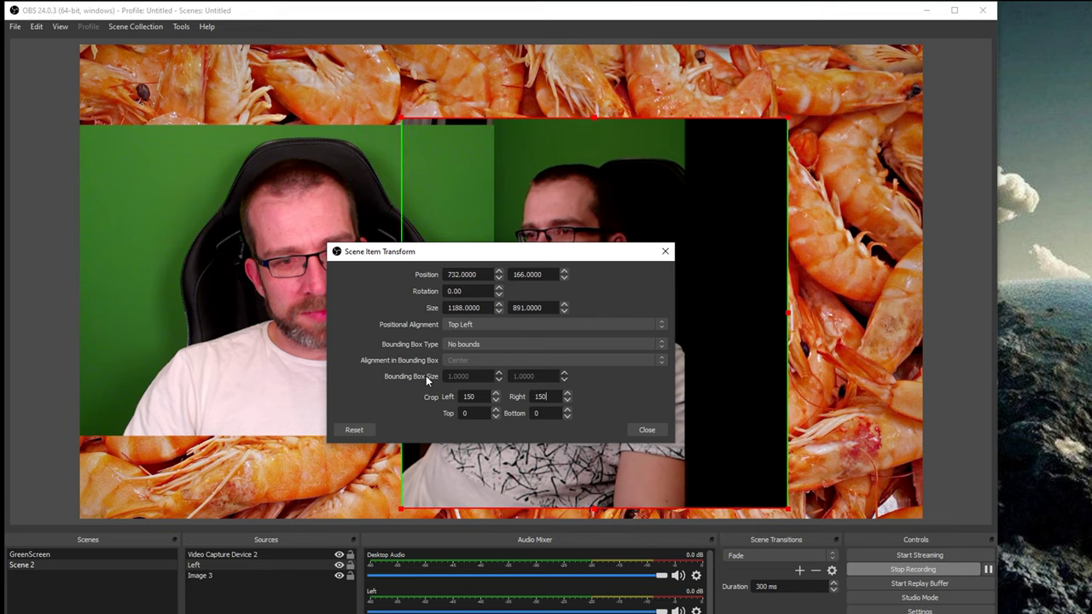
key(Return)
Make the cropped Left camera fill the full height of the right half
drag(537, 333, 779, 305)
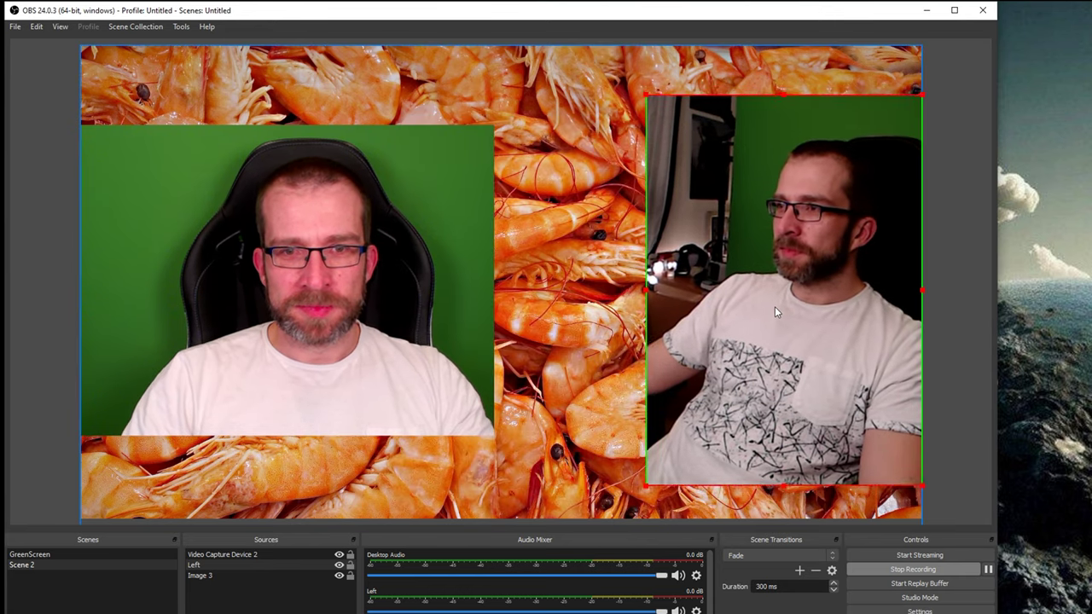
drag(647, 98, 546, 75)
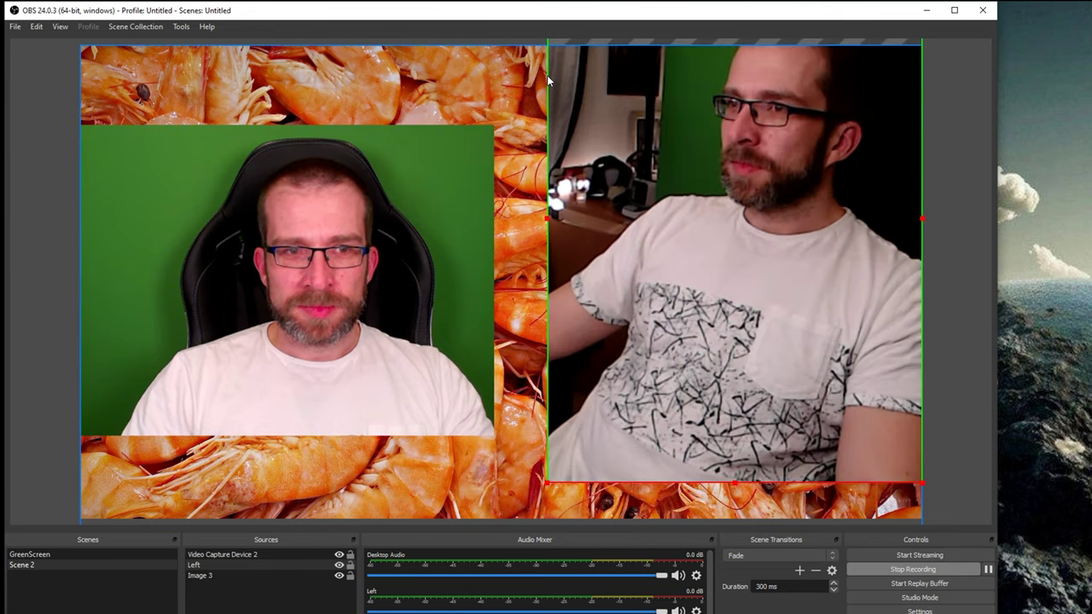
drag(594, 170, 593, 260)
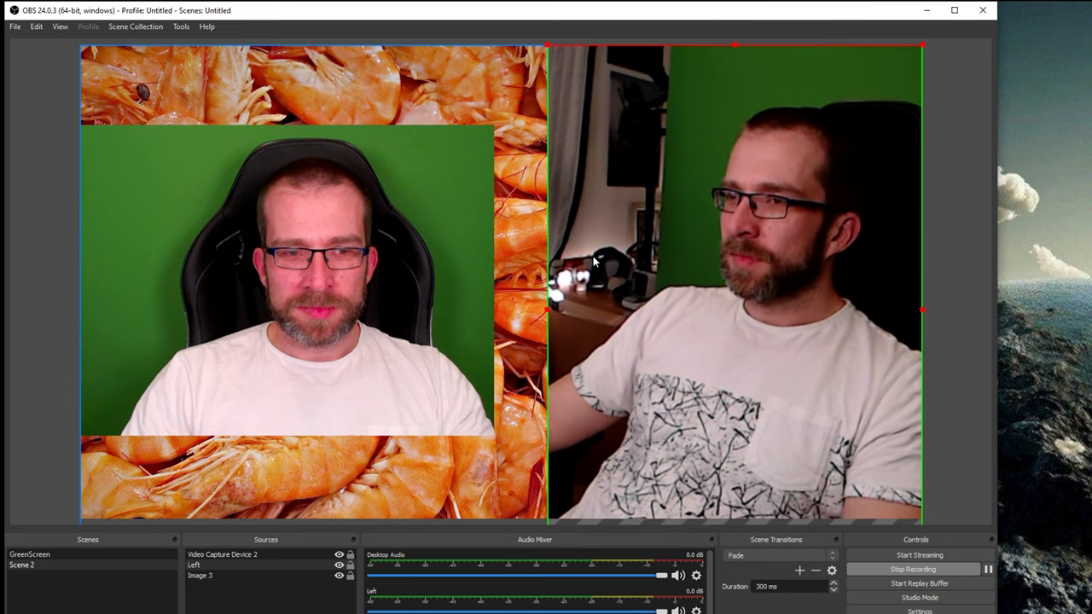
Widen the green-screen front camera to meet the Left camera at the centre line
click(410, 231)
drag(495, 128, 548, 106)
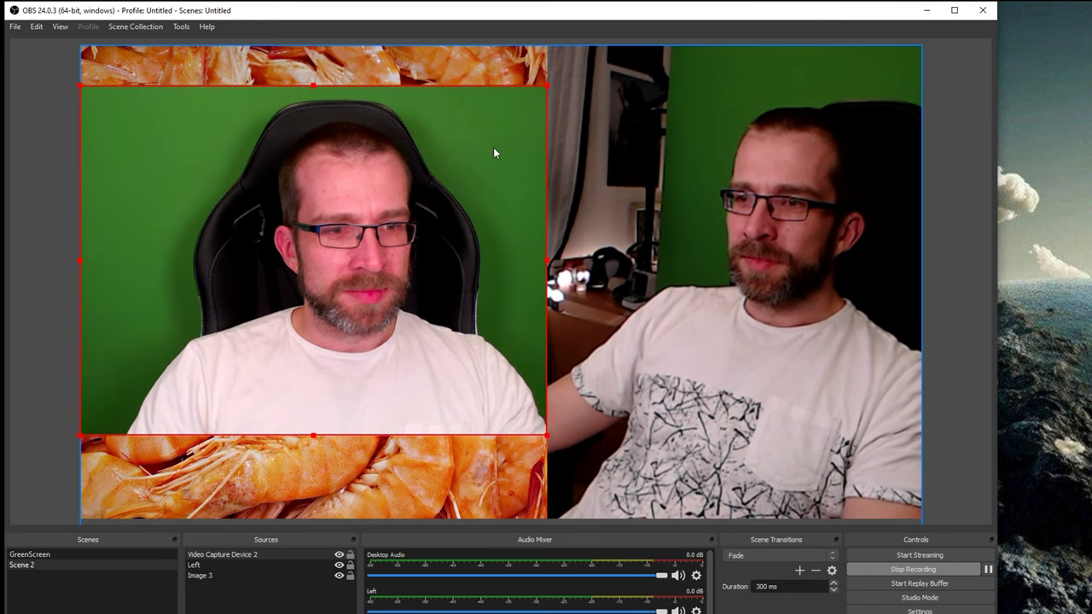
drag(494, 147, 476, 180)
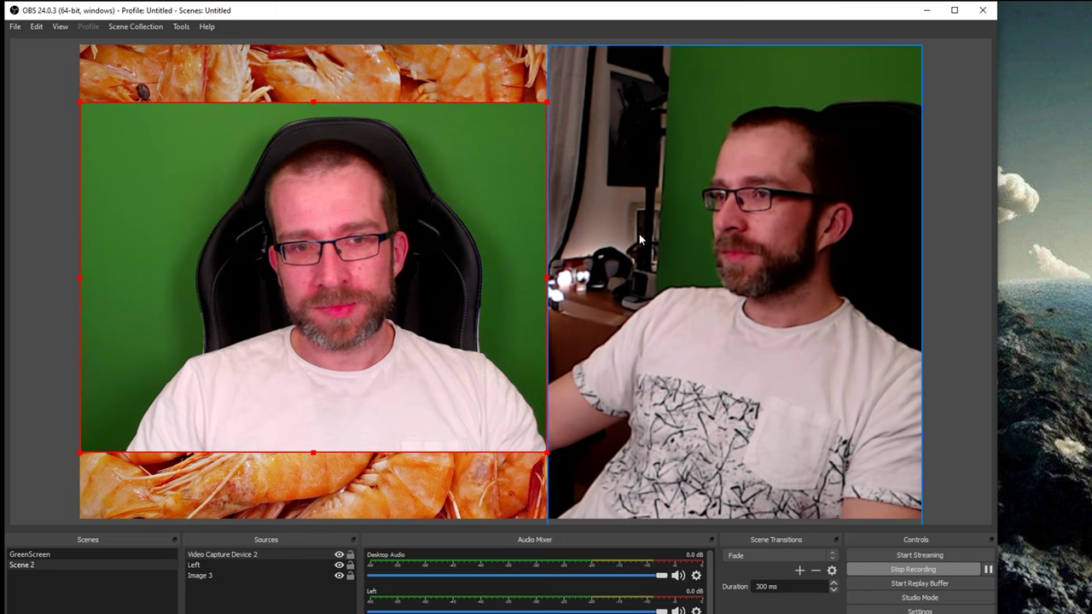
right_click(670, 231)
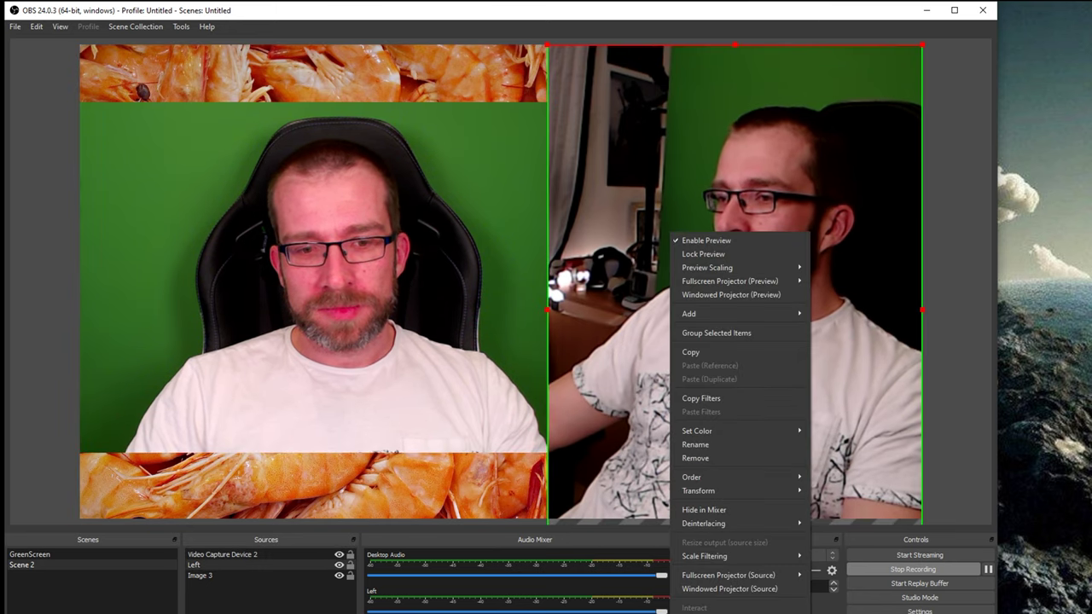
Enable 'Deactivate when not showing' for Left and review its Camera Control and Video Proc Amp settings
click(705, 613)
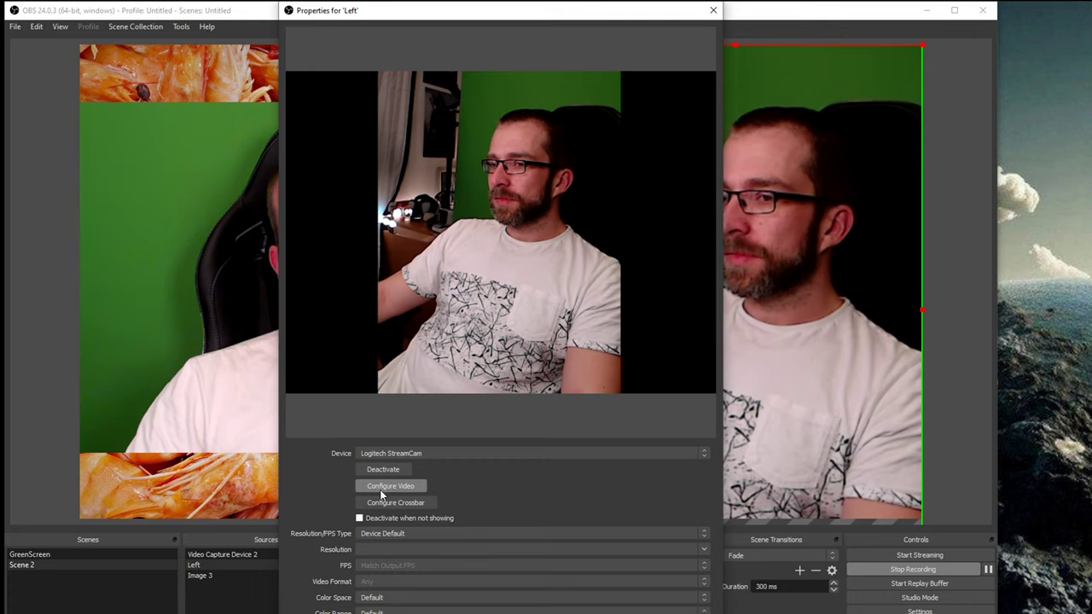
click(393, 488)
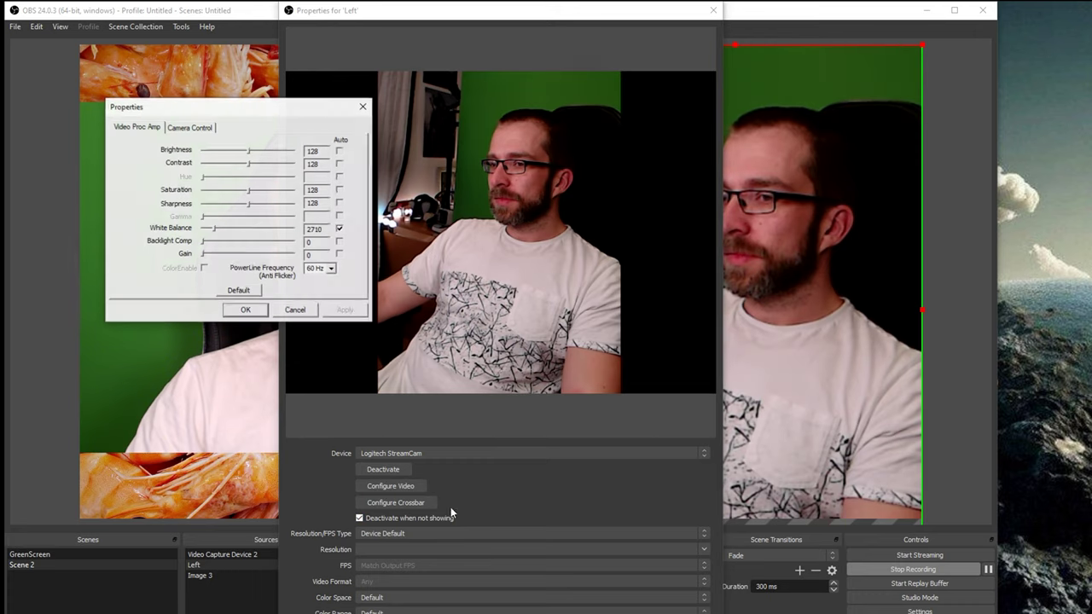
click(195, 128)
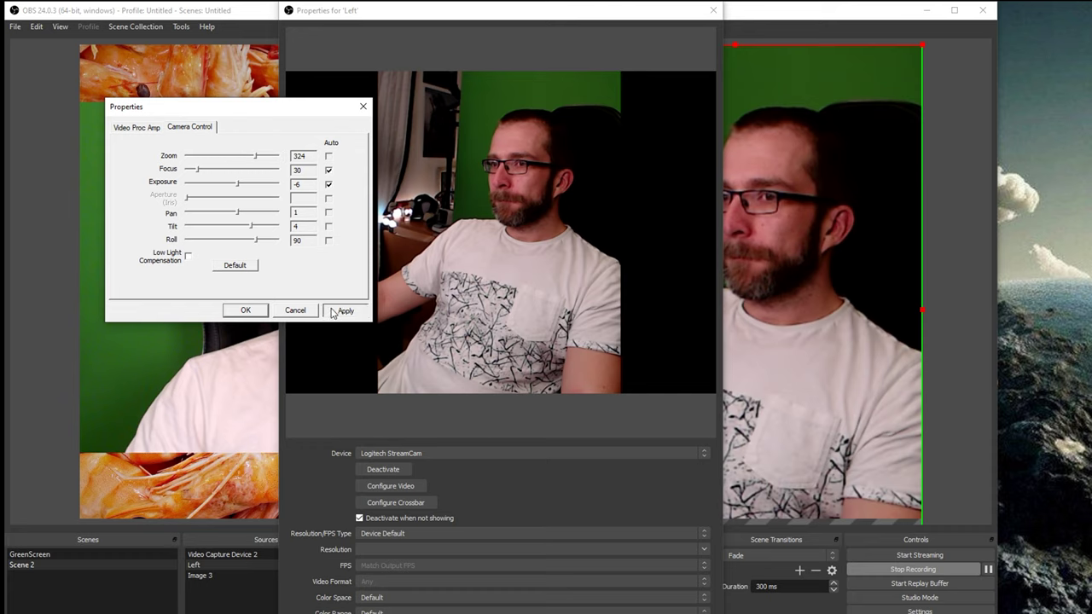
click(141, 128)
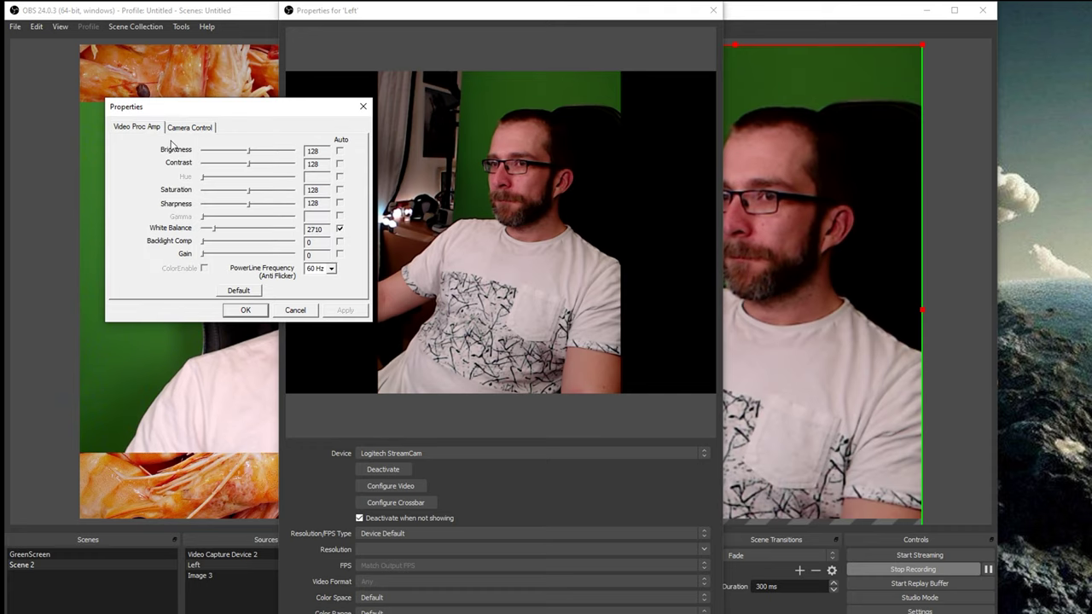
click(241, 310)
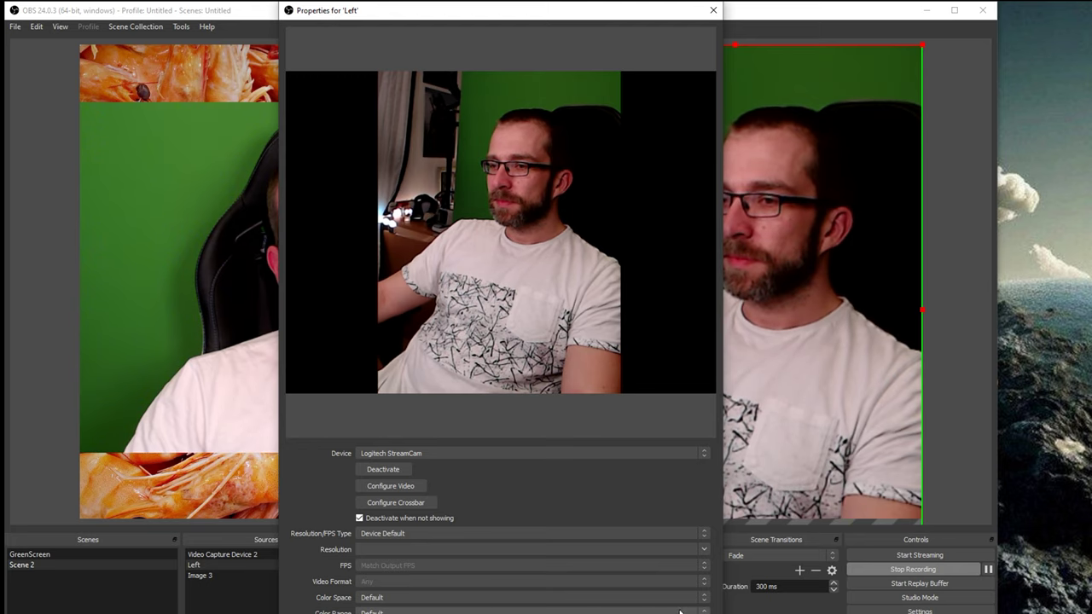
Give the Left camera Color Range Full and Color Space 601, then close its properties
click(529, 612)
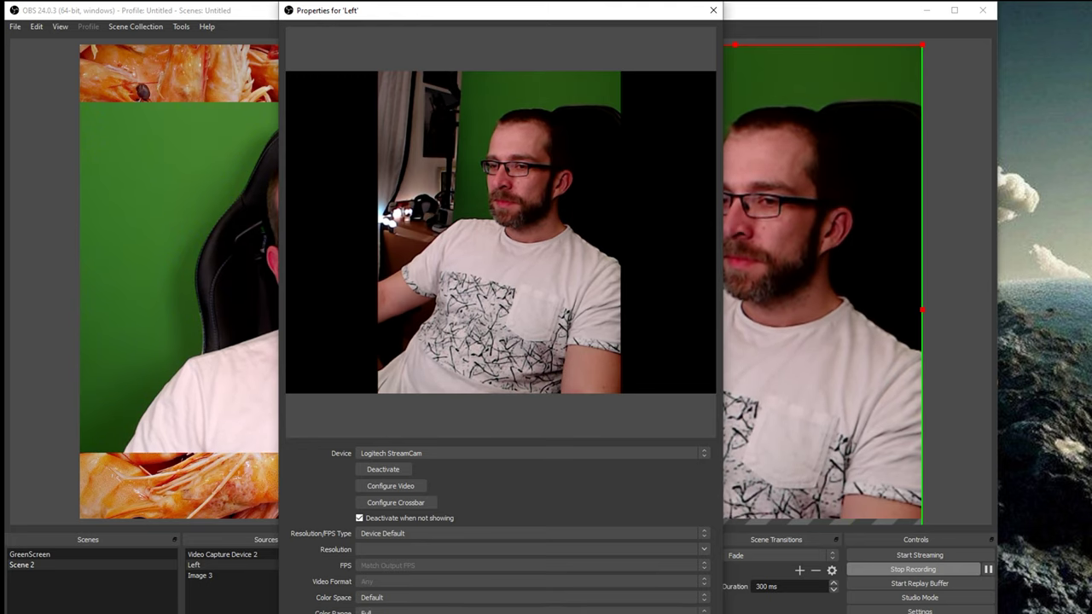
click(708, 598)
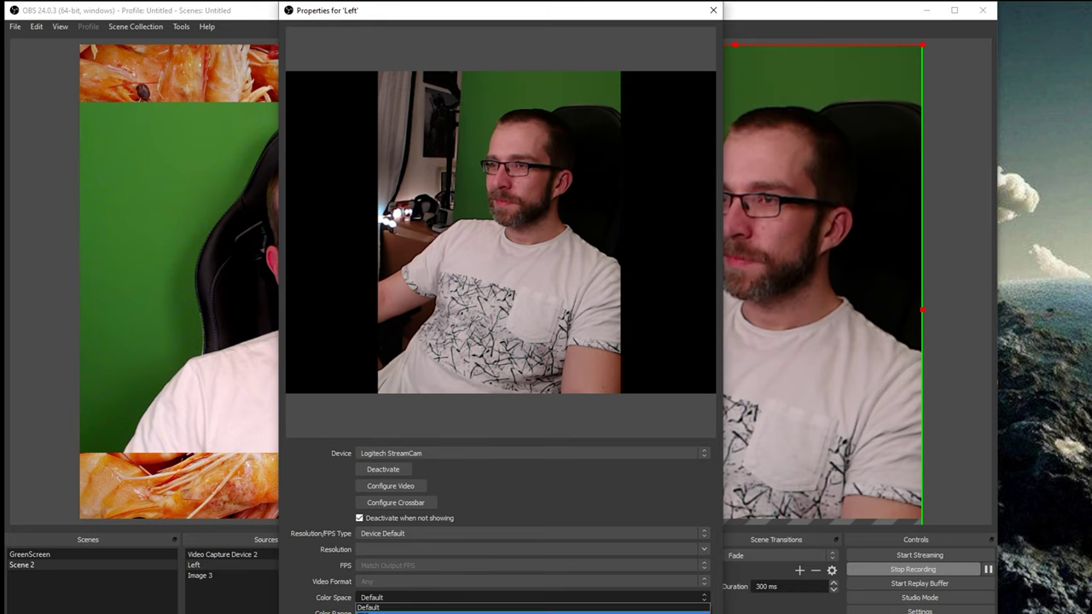
key(Return)
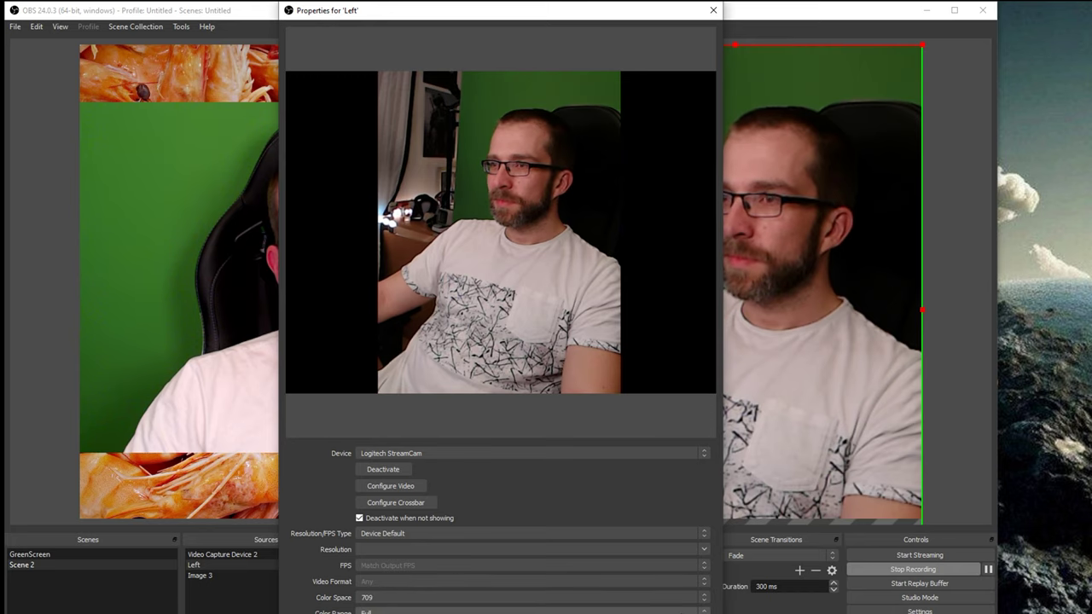
click(701, 609)
key(Return)
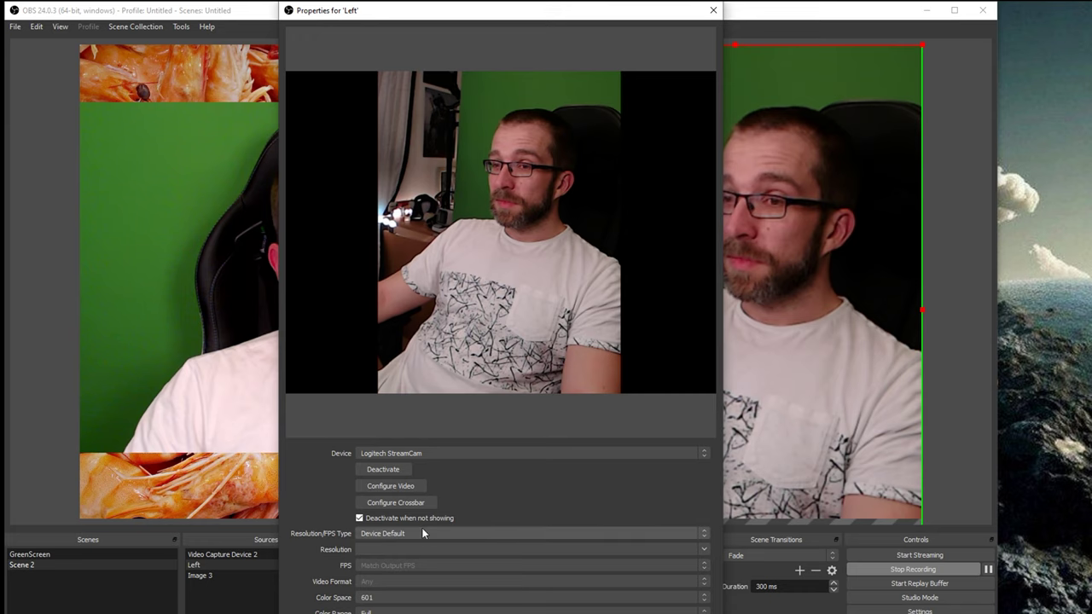
click(713, 10)
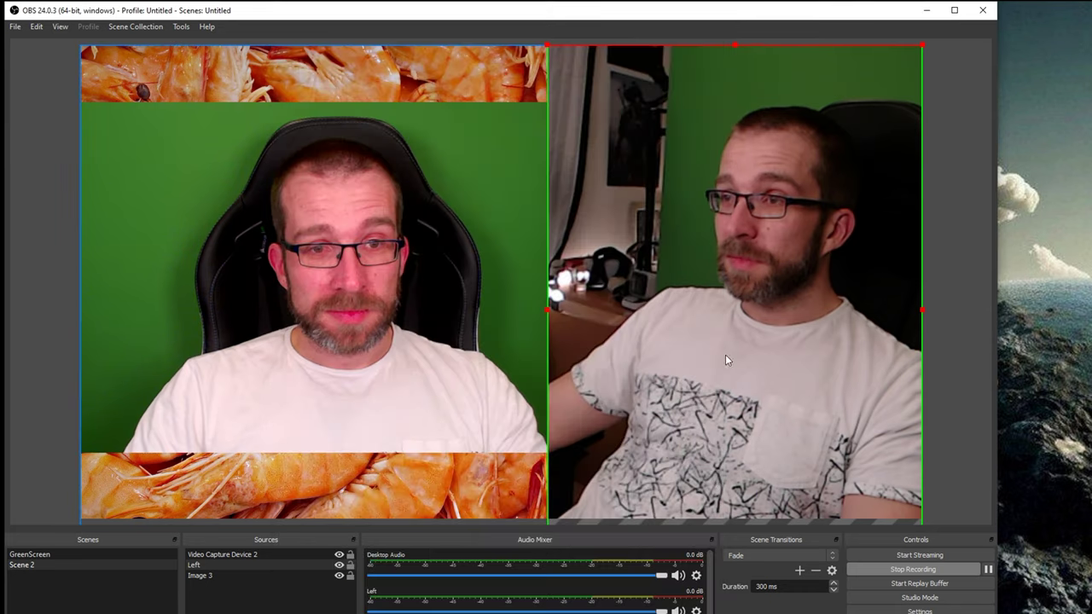
Add a Chroma Key filter to Video Capture Device 2 to remove its green backdrop
right_click(715, 286)
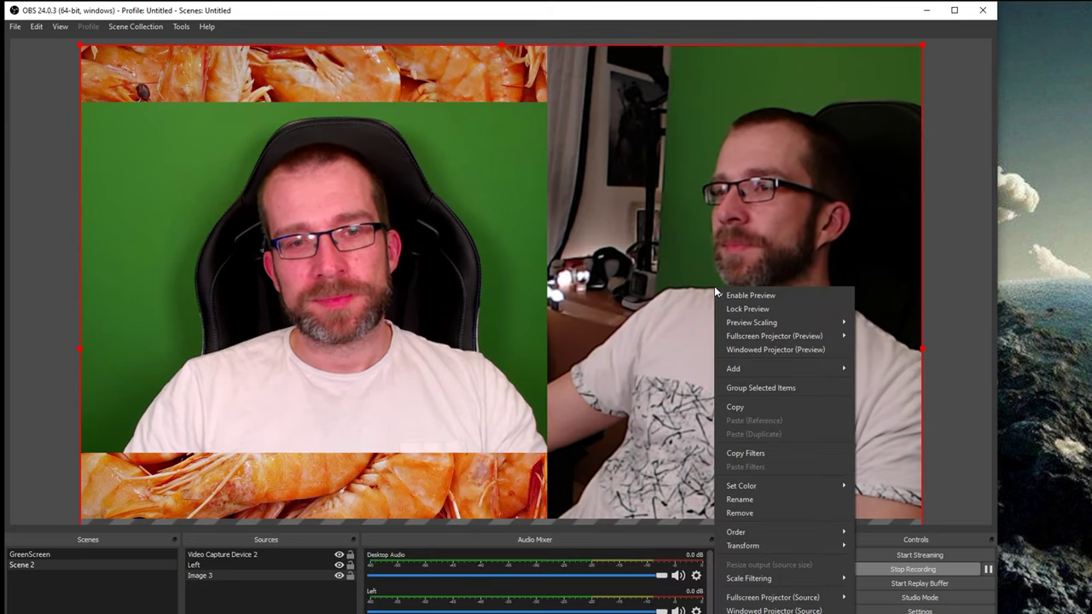
click(642, 287)
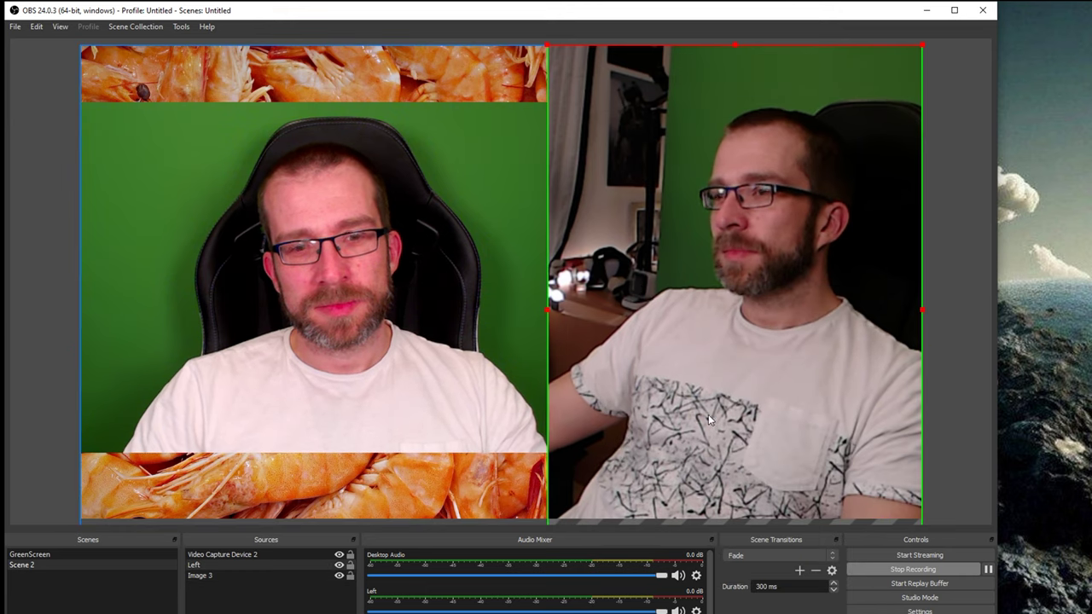
right_click(497, 251)
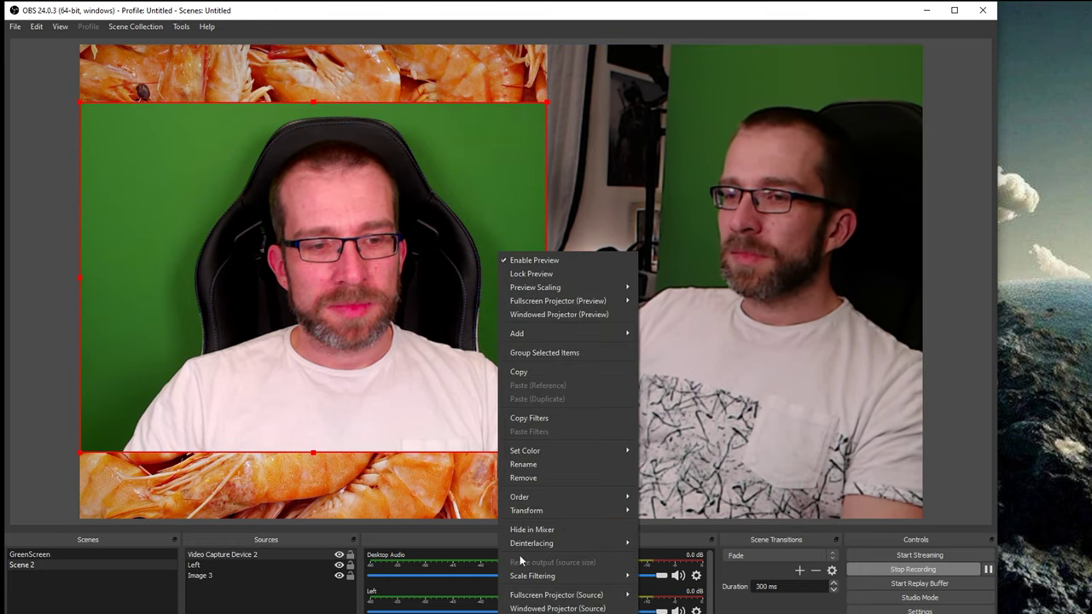
click(538, 613)
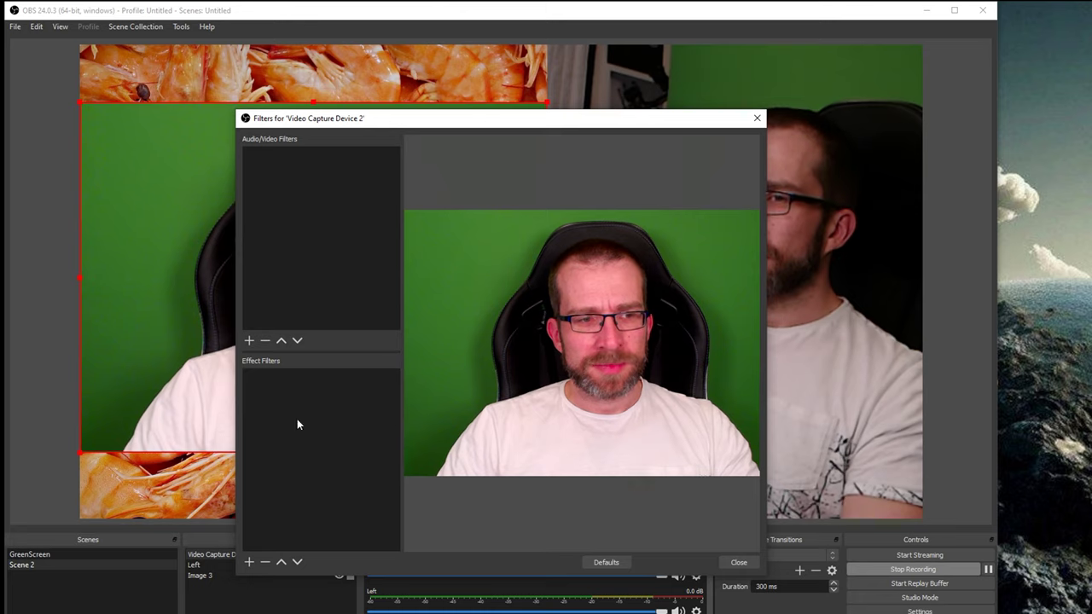
click(248, 562)
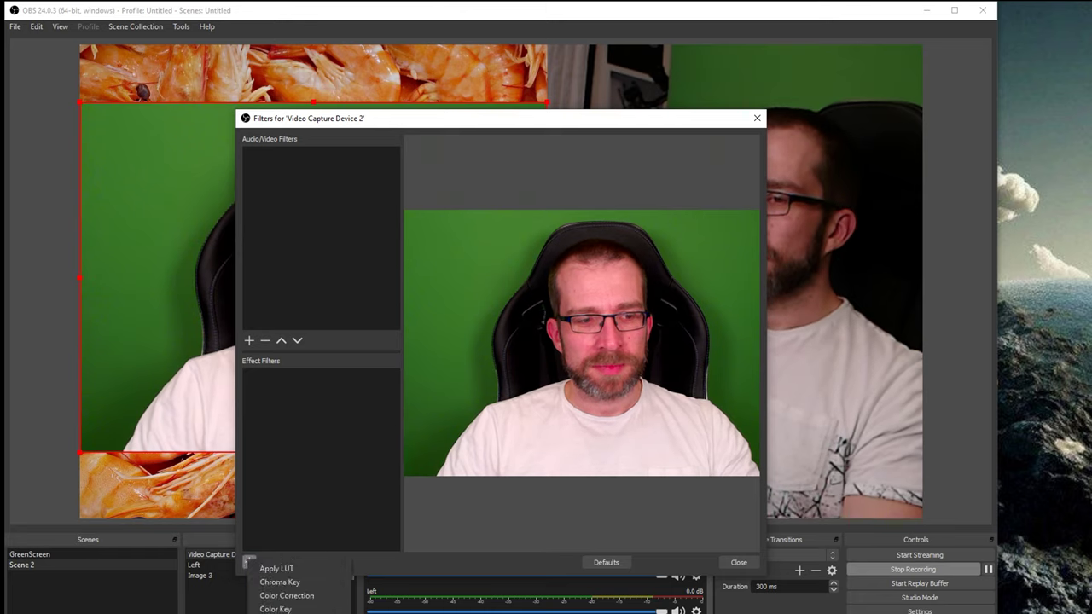
click(282, 582)
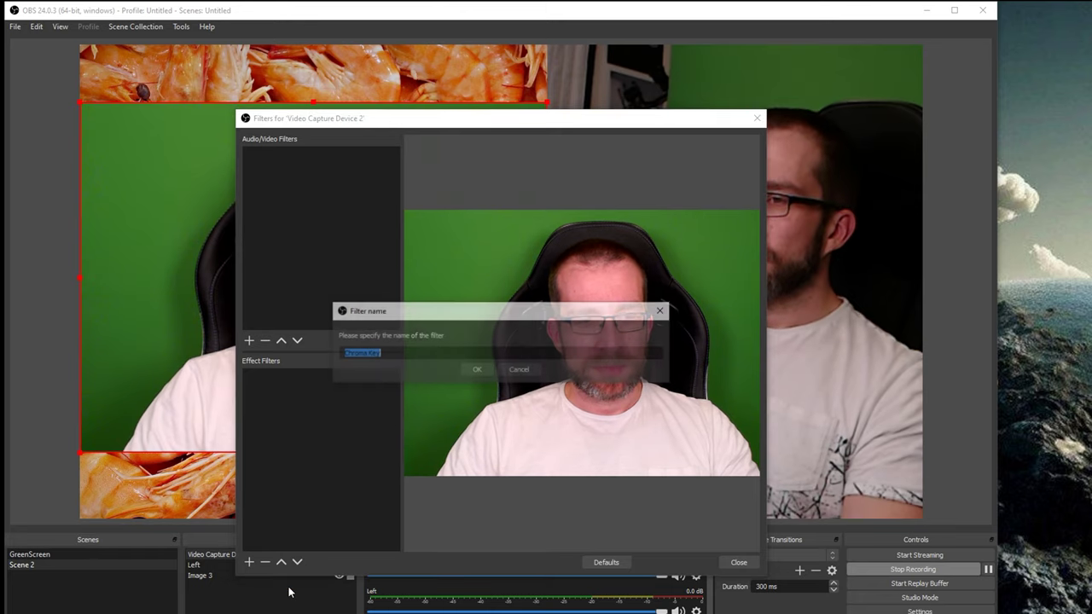
click(475, 370)
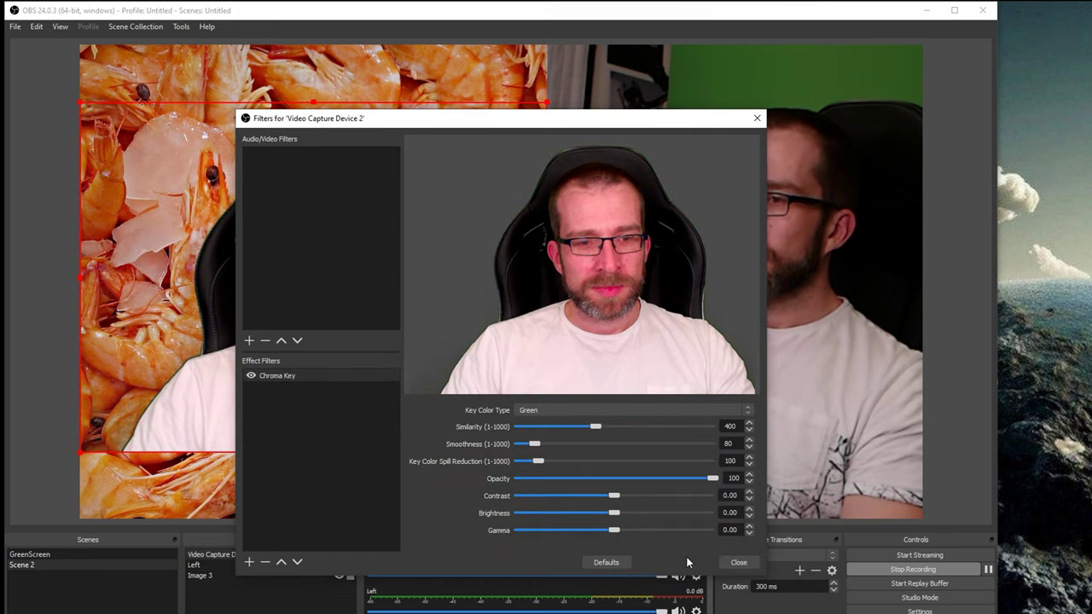
click(727, 563)
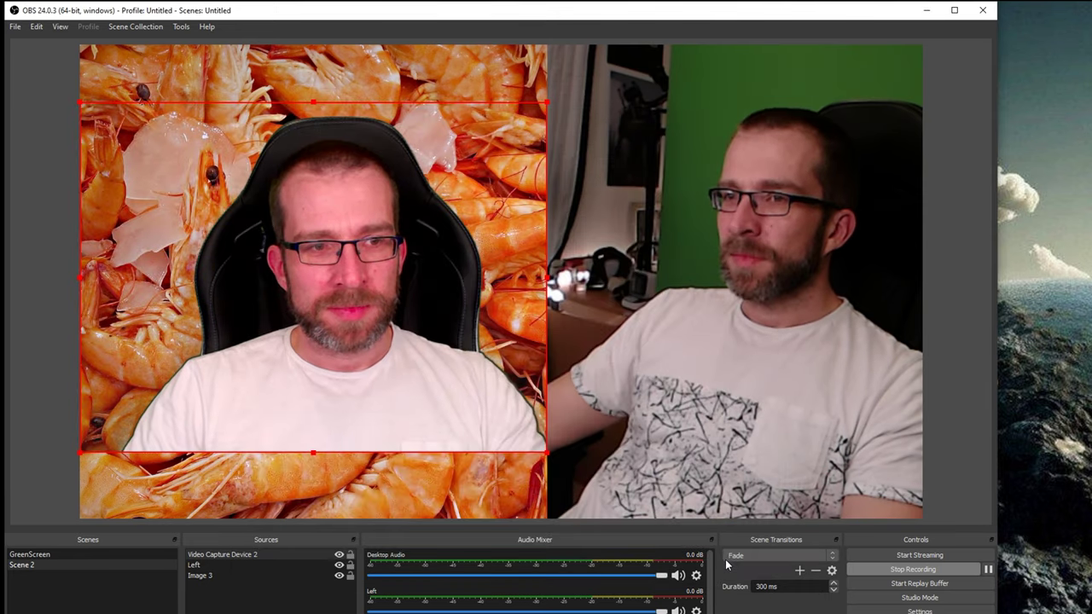
right_click(686, 197)
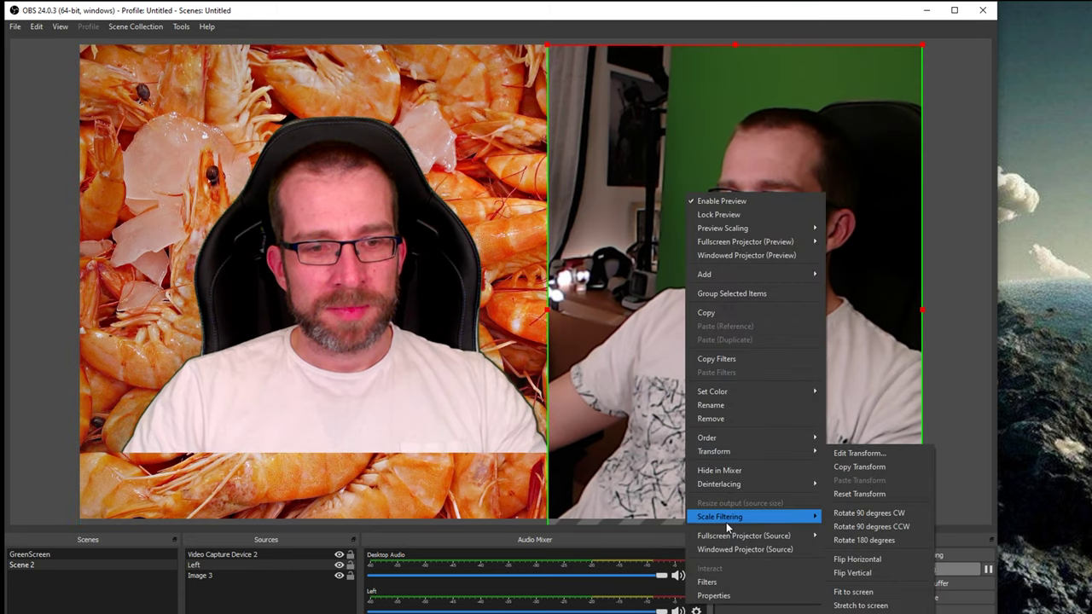
Add a default-named Chroma Key filter to the Left webcam
click(723, 583)
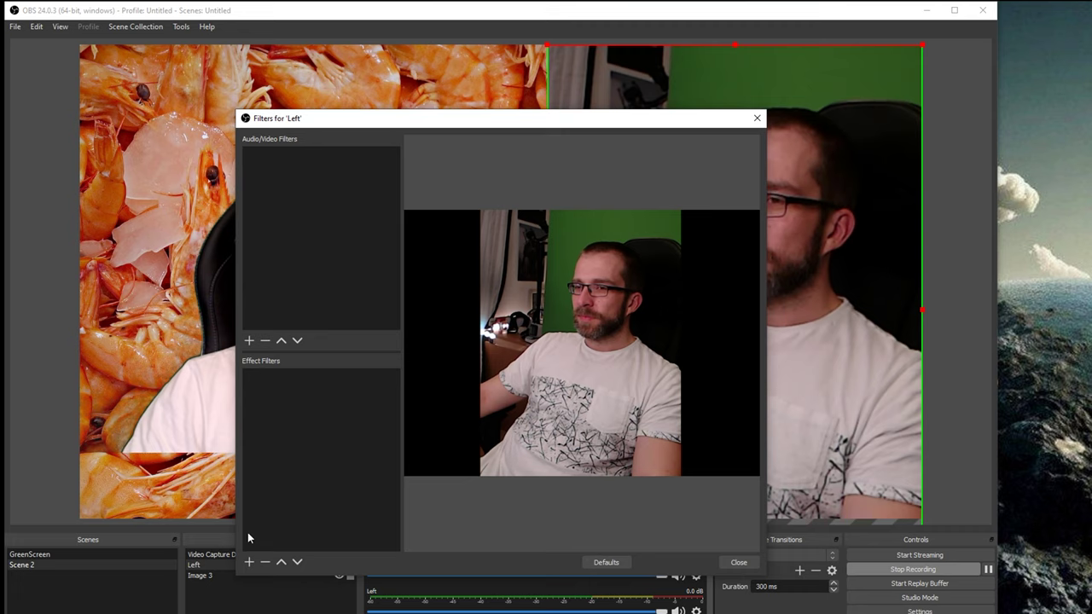
click(286, 589)
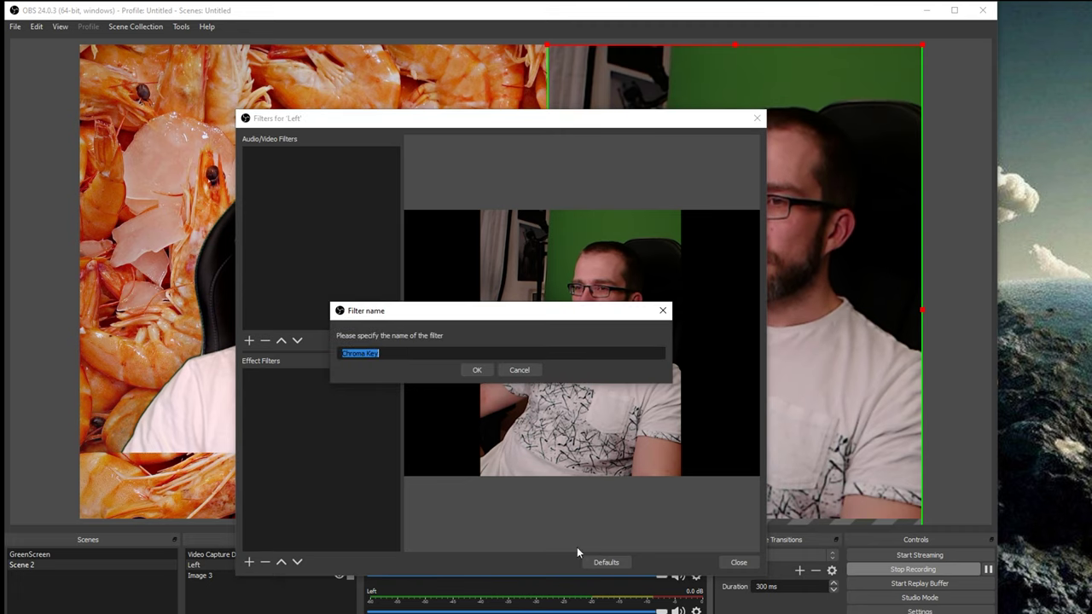
click(474, 368)
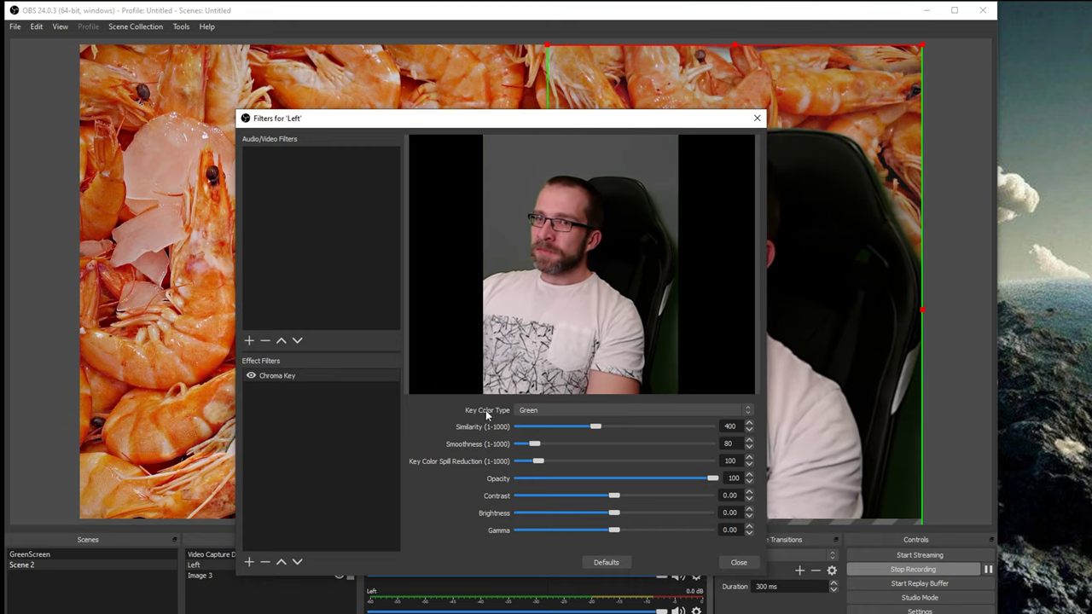
click(745, 563)
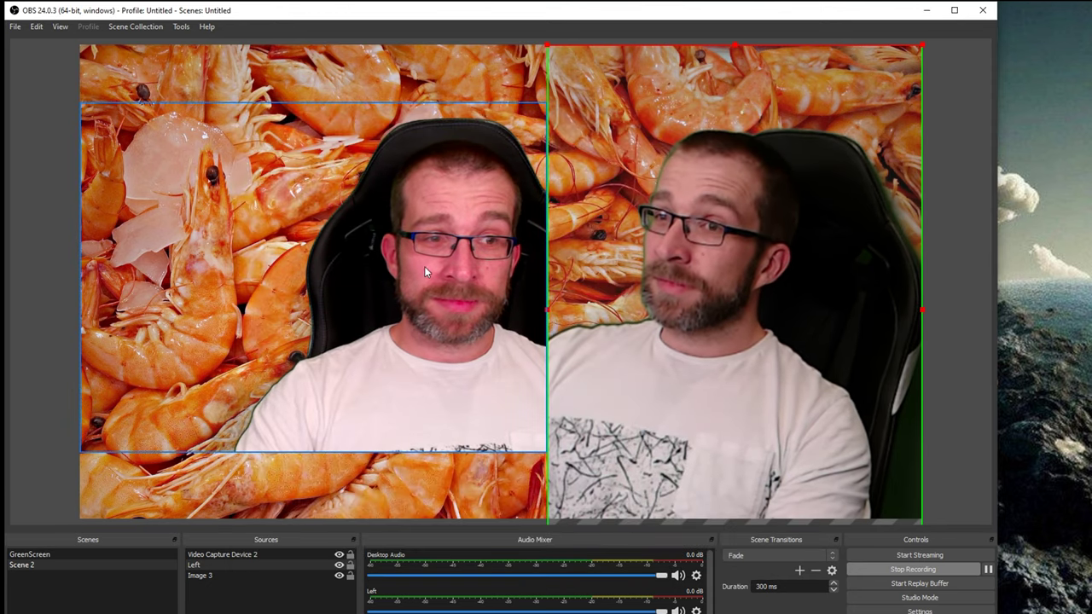
Move the face cam to the canvas's left edge and resize it
drag(424, 266, 229, 269)
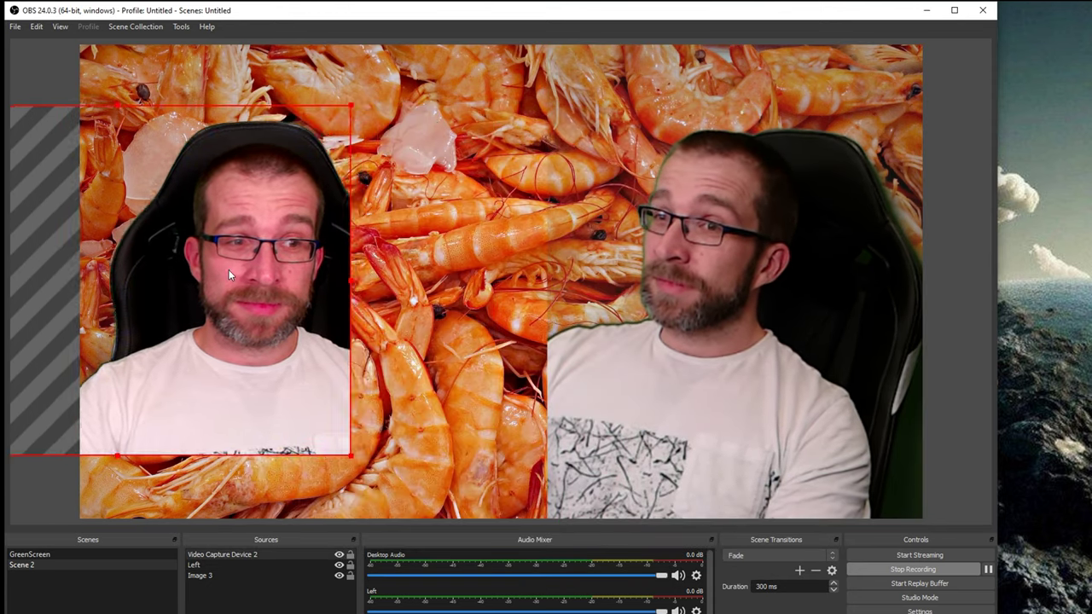
drag(350, 280, 390, 276)
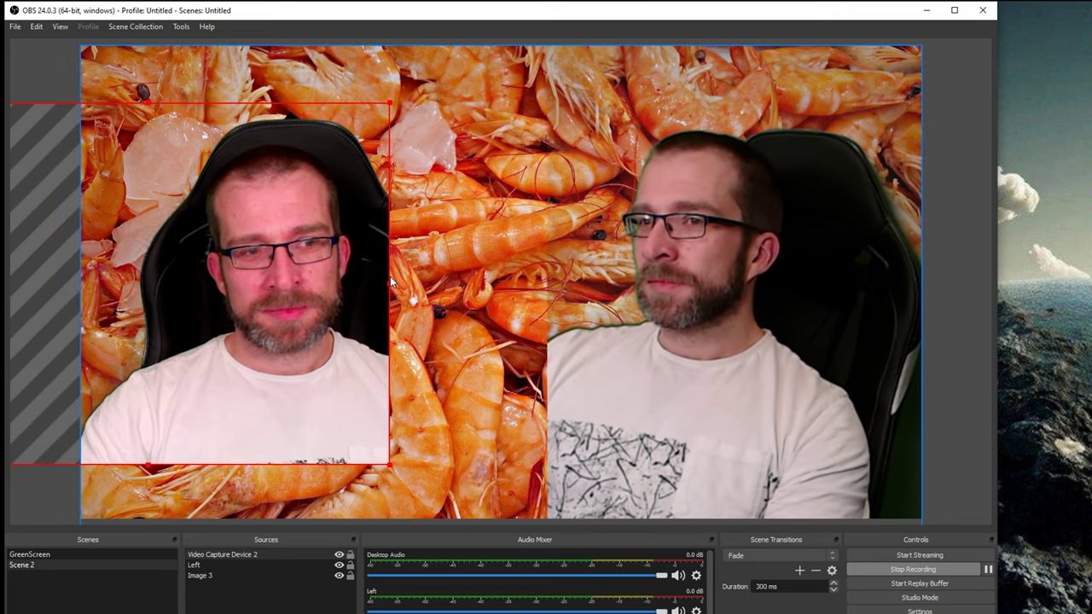
drag(285, 279, 303, 308)
Shrink the keyboard cam and move it up and toward the left
click(582, 321)
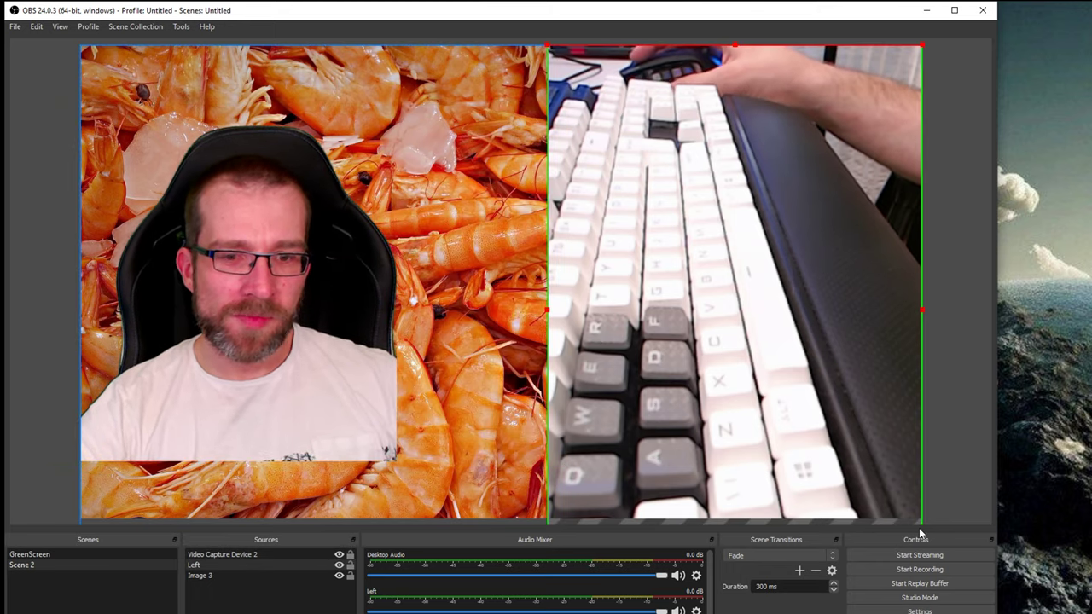
click(963, 570)
drag(617, 247, 480, 246)
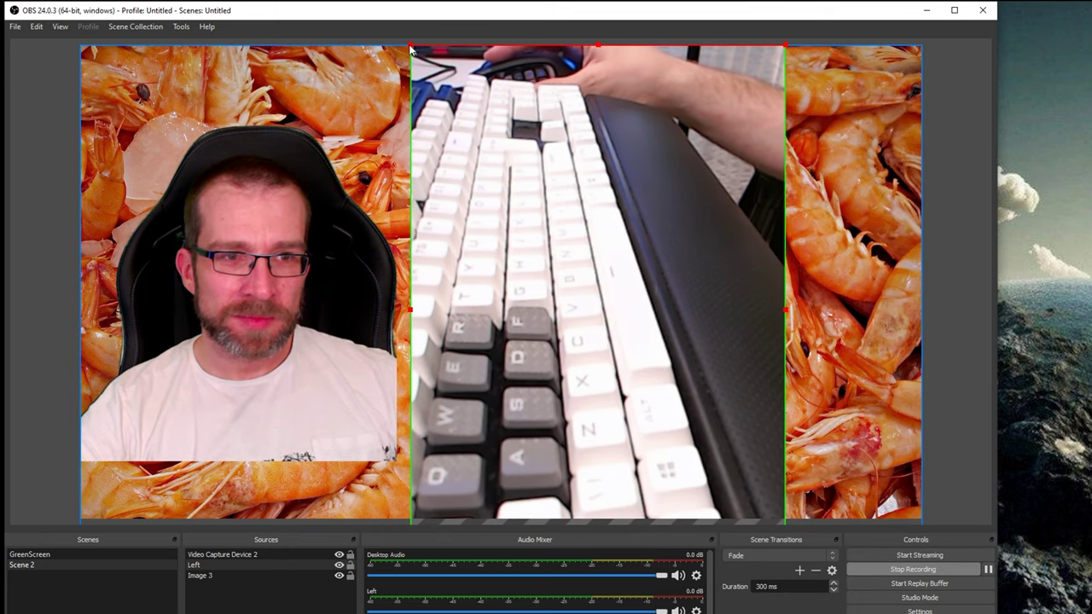
drag(410, 47, 541, 230)
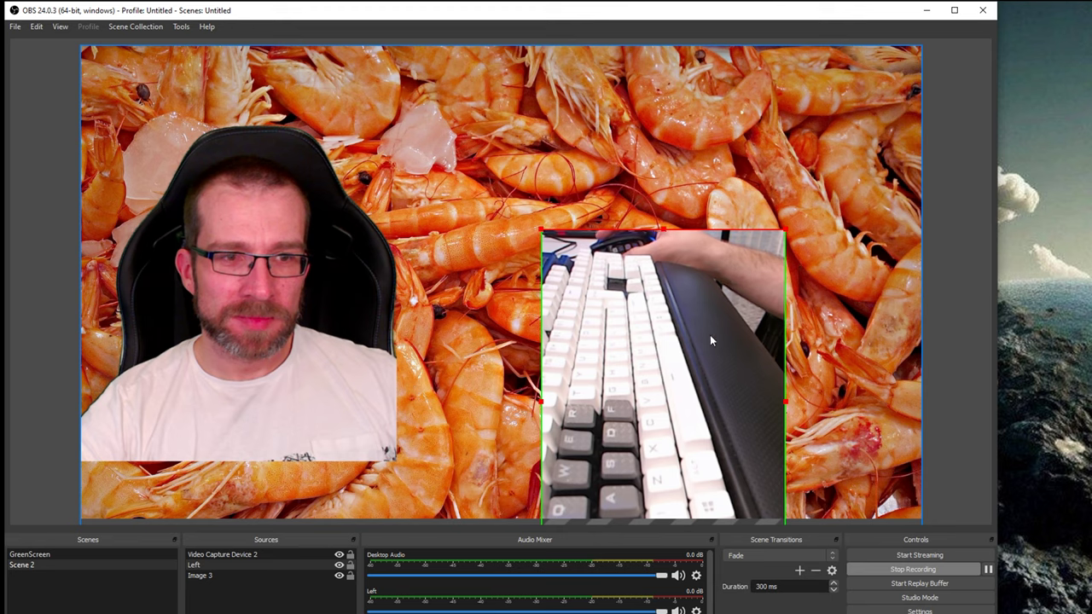
drag(711, 337, 658, 237)
drag(331, 337, 396, 322)
Halve the face cam in the top-left and place a smaller keyboard cam beneath it on the left edge
drag(435, 410, 263, 277)
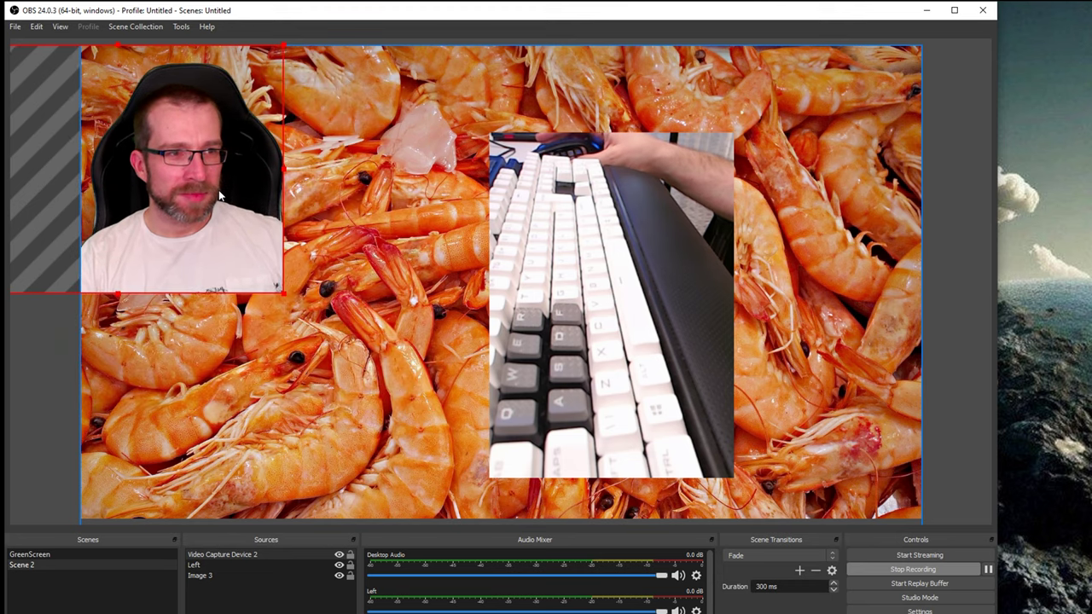
drag(602, 310, 454, 290)
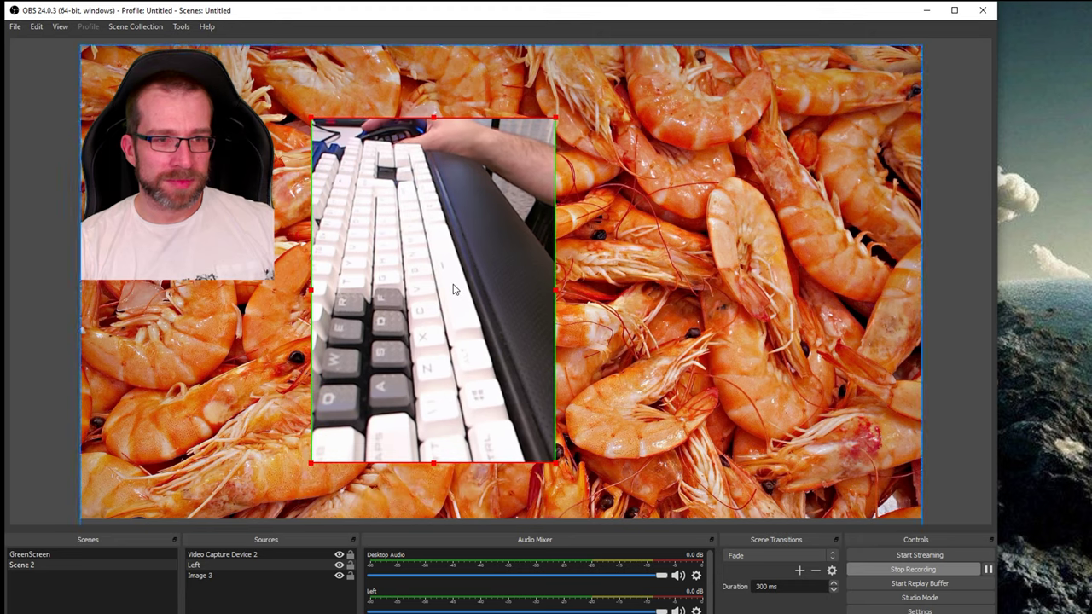
drag(555, 124, 445, 278)
drag(414, 345, 191, 348)
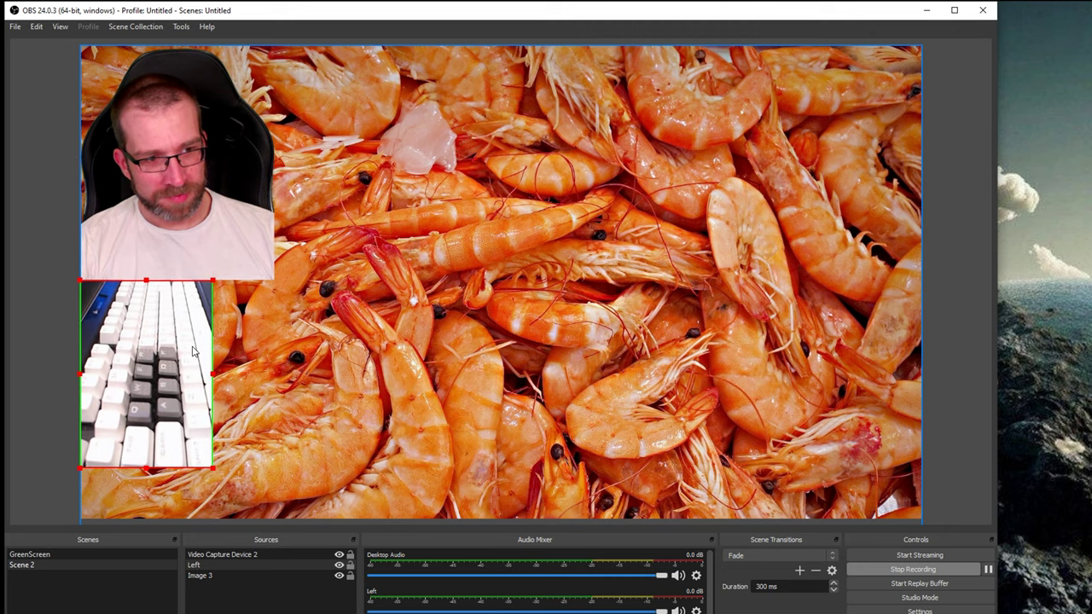
Set the keyboard cam's Crop Top to 120 in Edit Transform
right_click(159, 450)
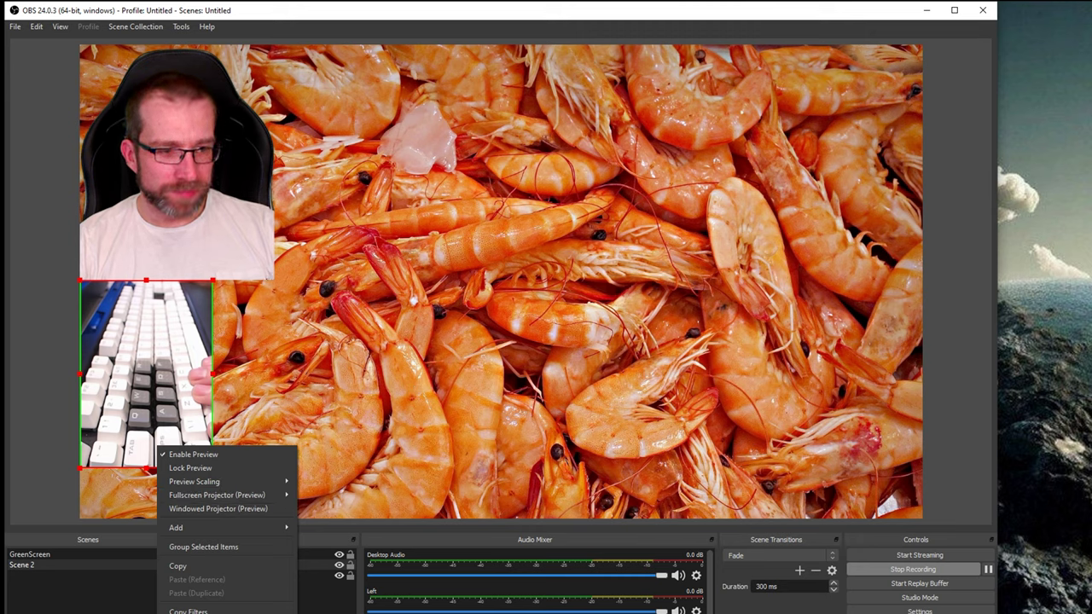
key(ctrl+e)
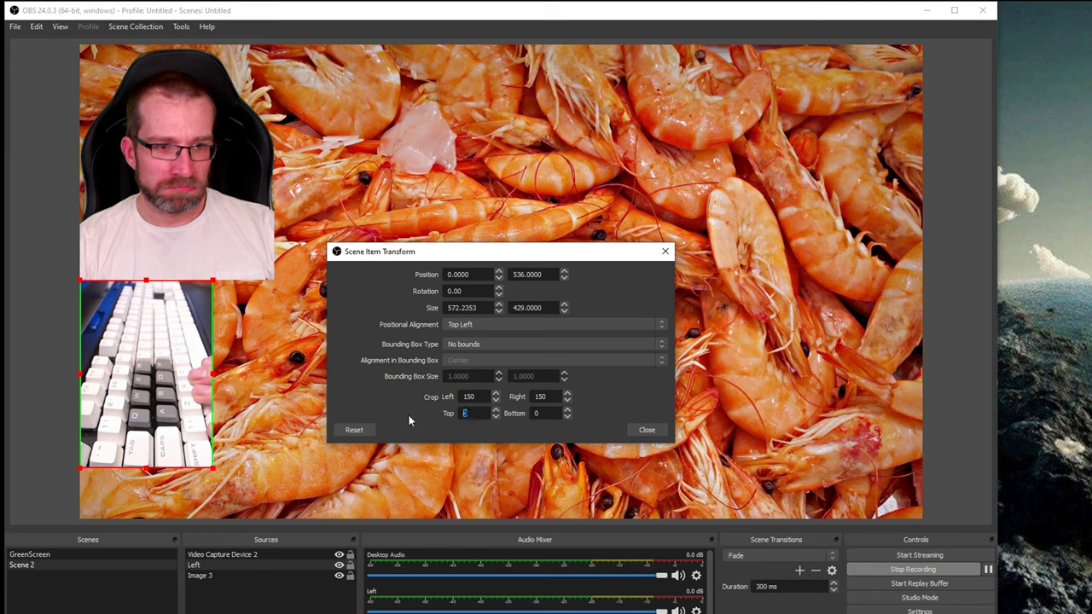
text(100)
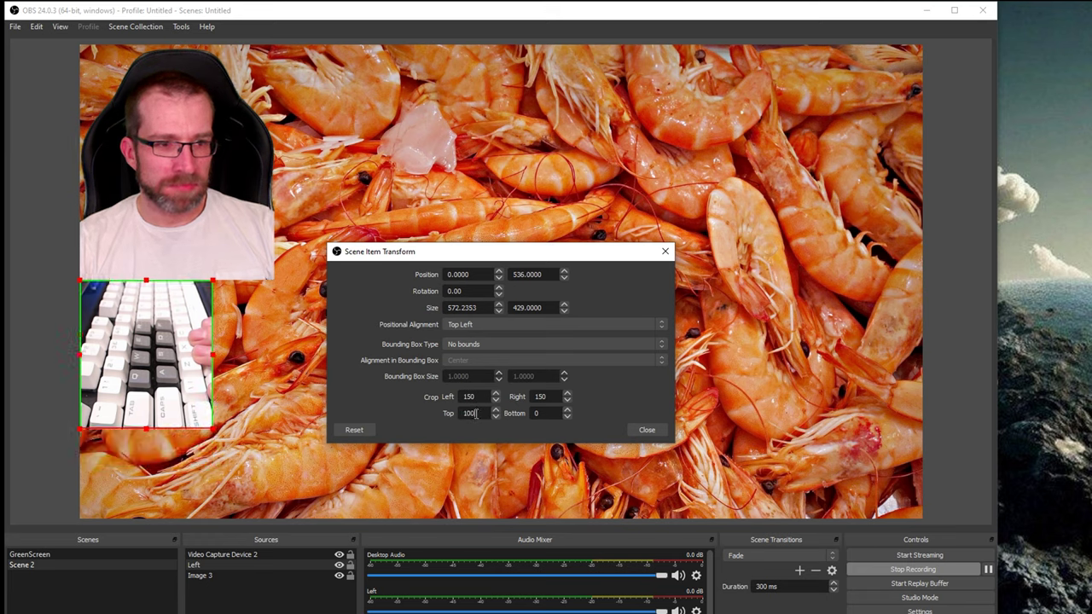
text(120)
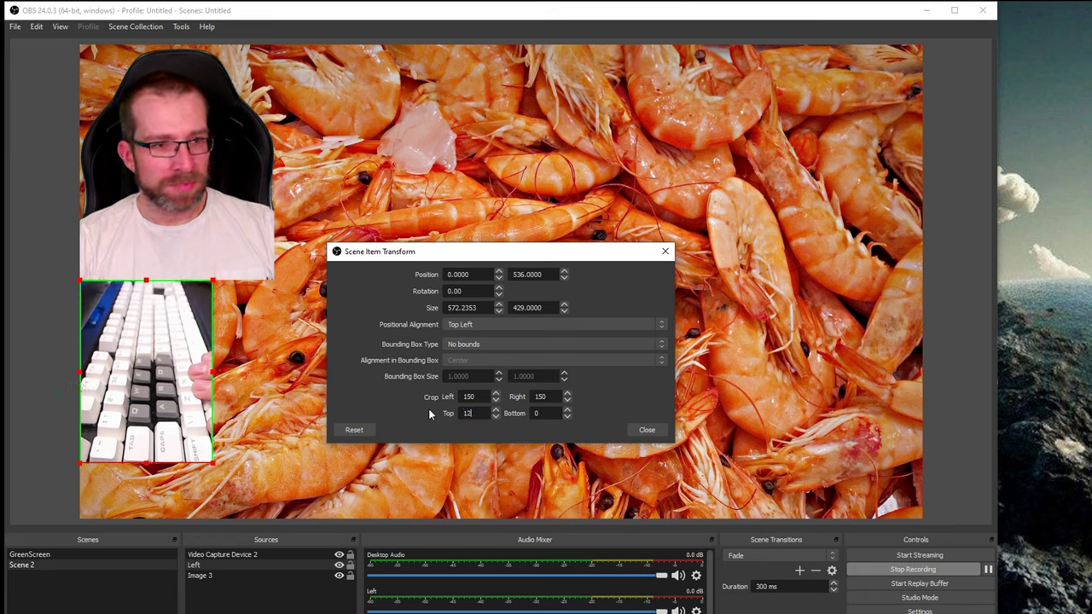
click(646, 430)
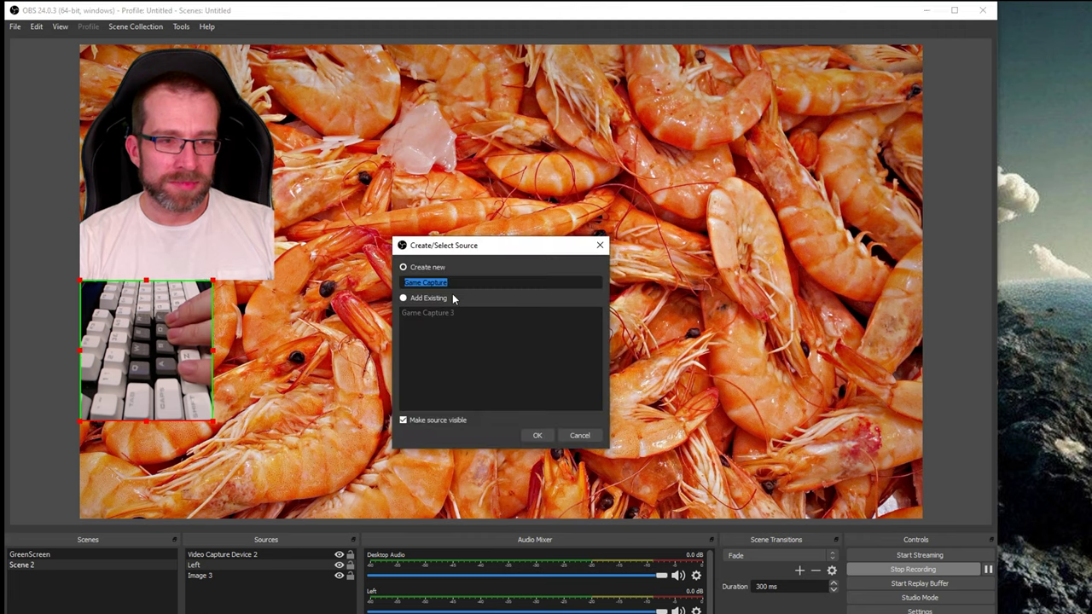
Create a Game Capture source in 'Capture any fullscreen application' mode and select it
click(527, 436)
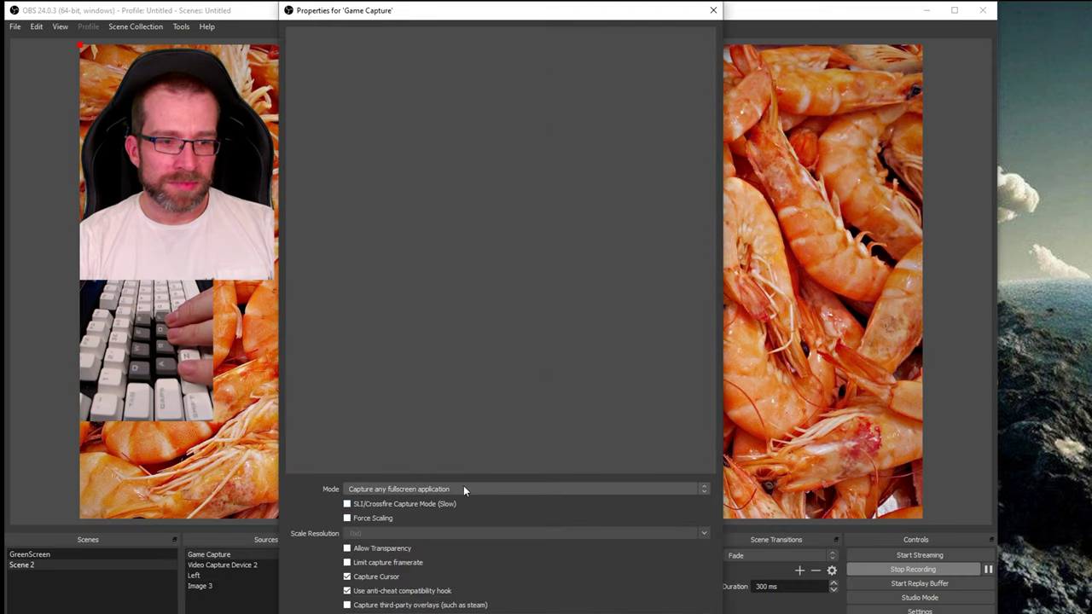
click(498, 491)
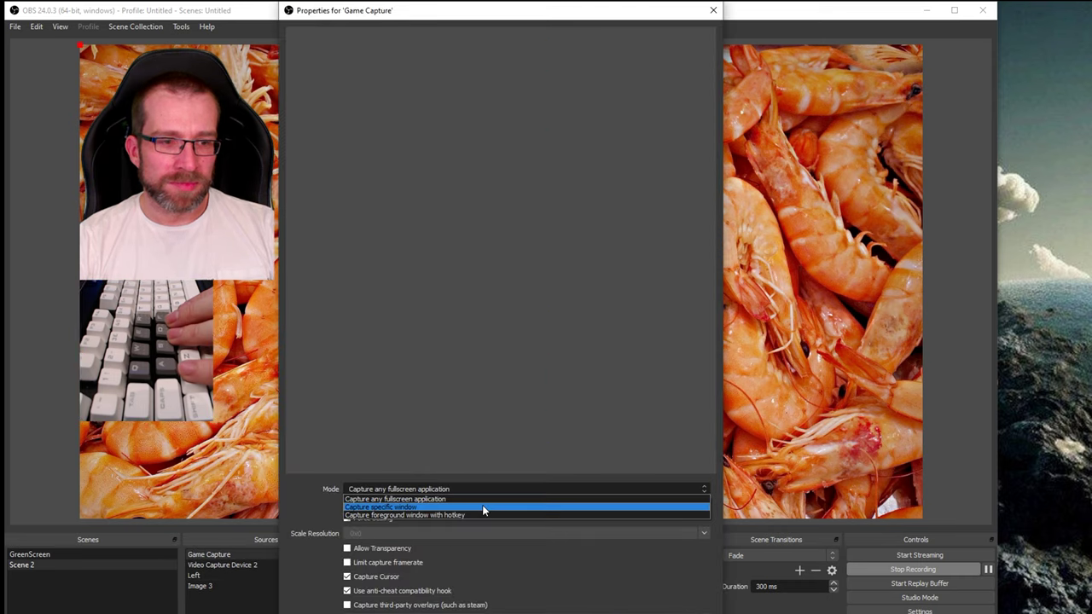
click(480, 500)
key(Return)
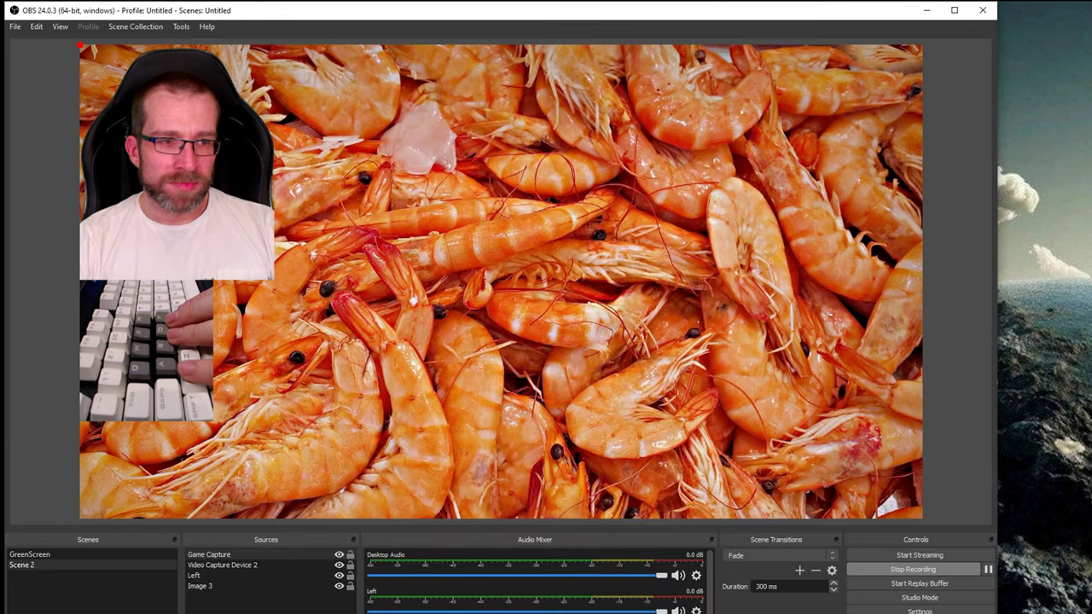
click(621, 252)
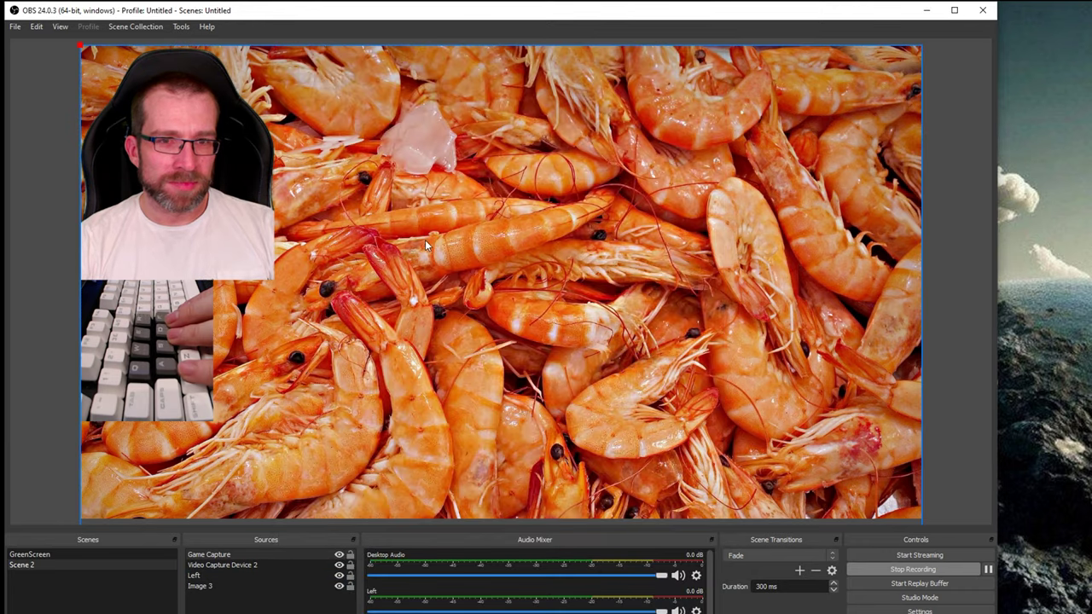